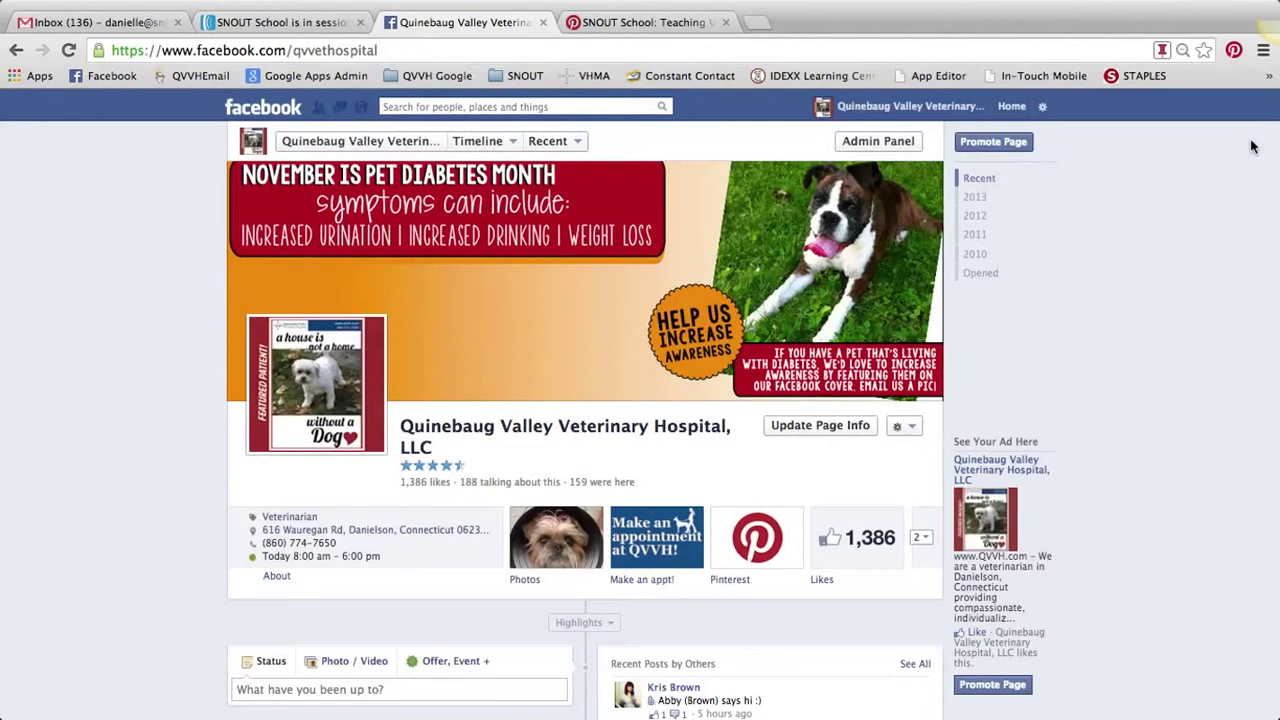
Step: Examine the Admin Panel above the veterinary hospital page's cover photo, including its recent posts and audience-building options
{"action": "scroll", "coordinate": [1253, 146], "scroll_direction": "up", "scroll_amount": 1}
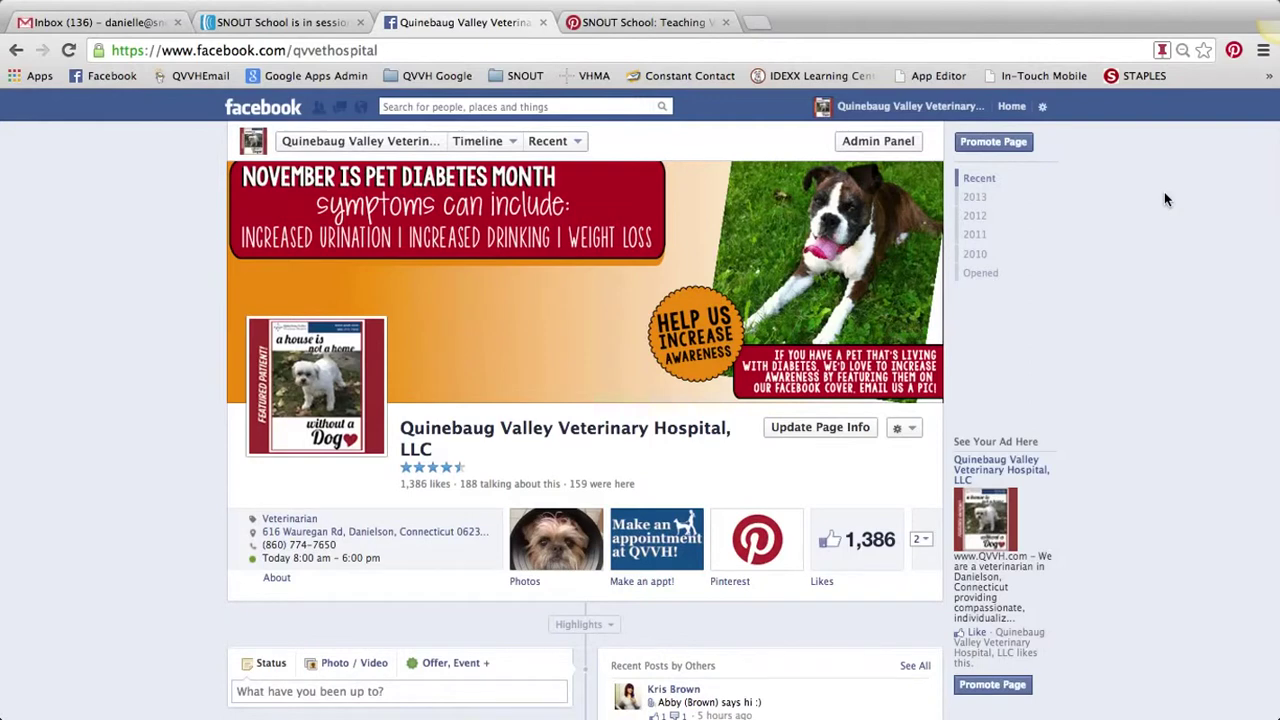
{"action": "scroll", "coordinate": [1164, 199], "scroll_direction": "up", "scroll_amount": 5}
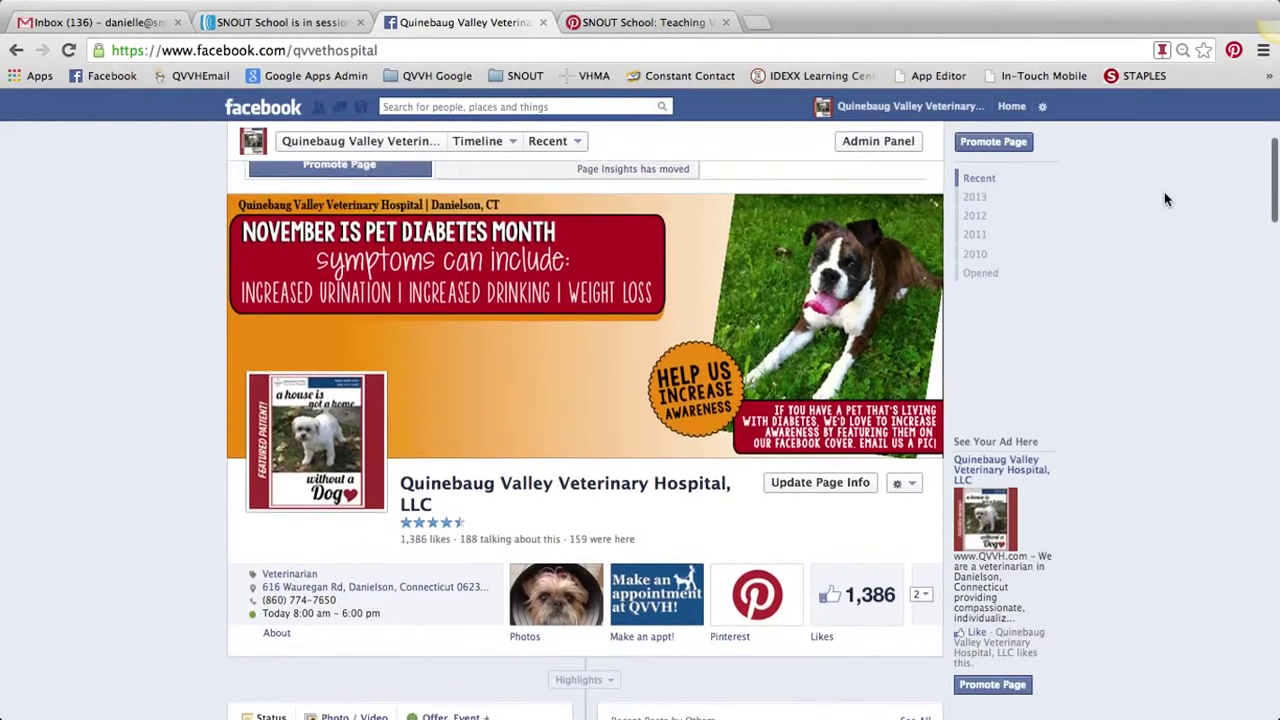
{"action": "scroll", "coordinate": [1164, 199], "scroll_direction": "up", "scroll_amount": 4}
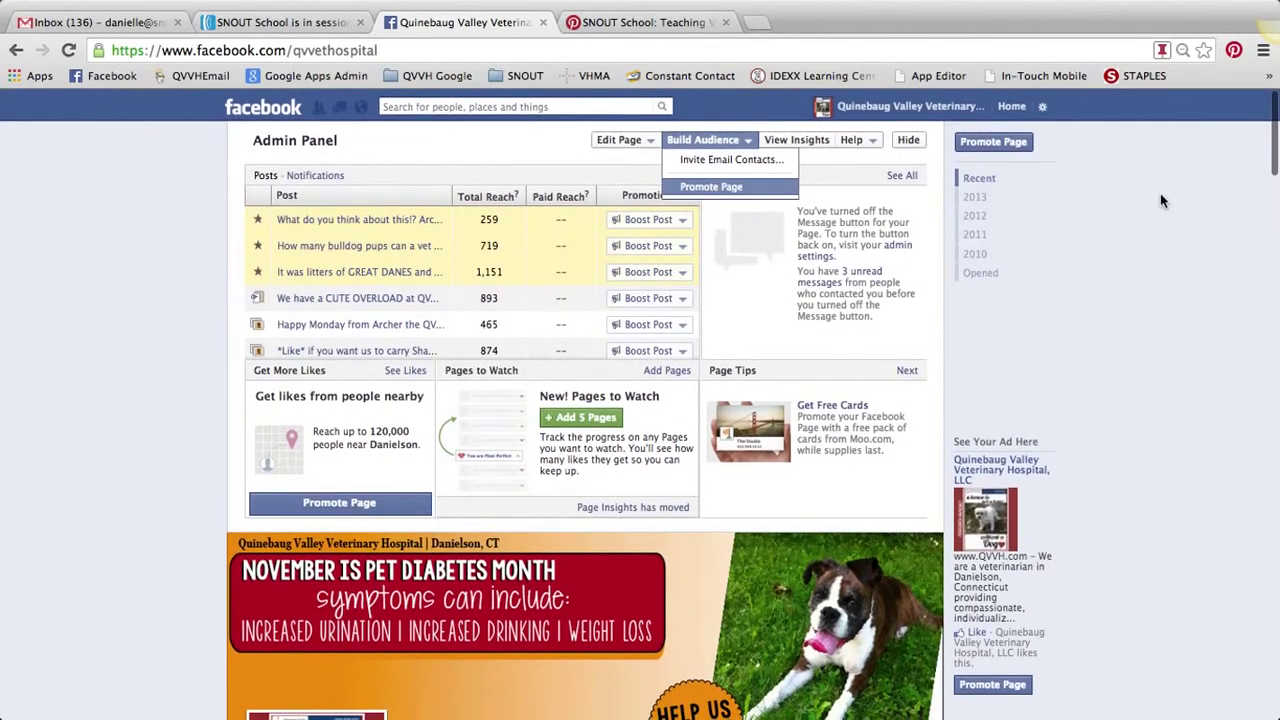
{"action": "left_click", "coordinate": [1155, 195]}
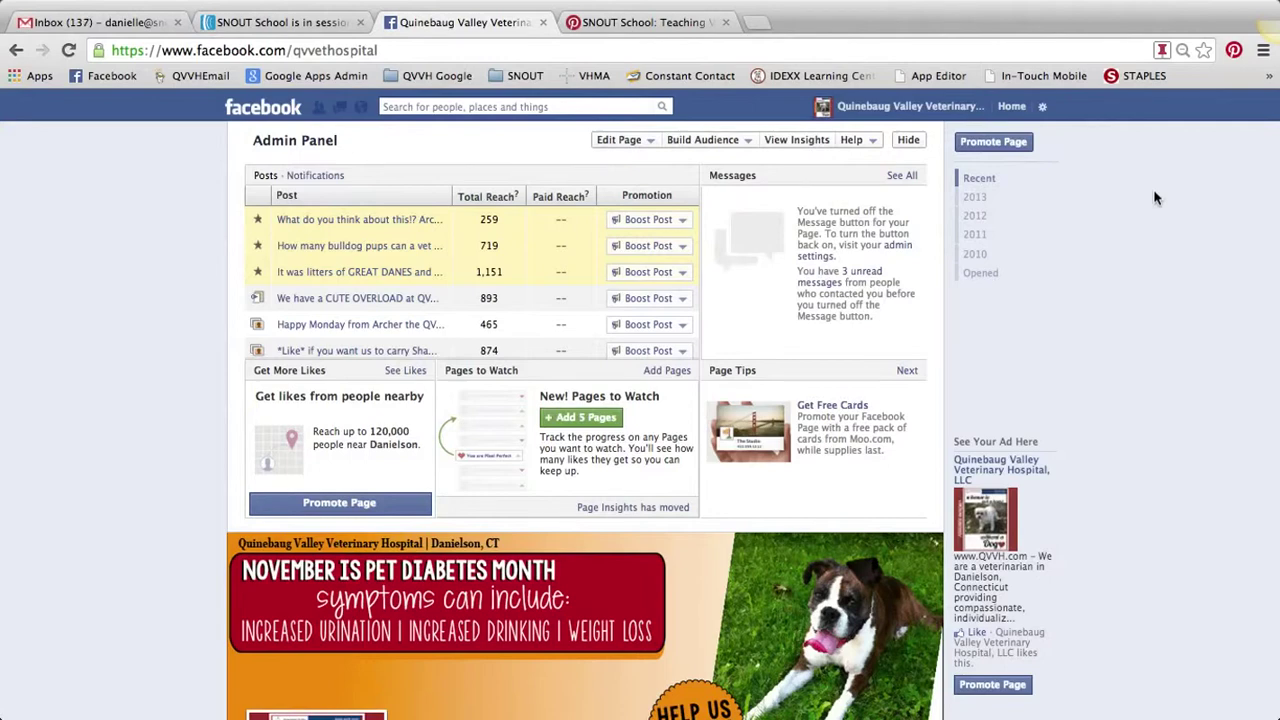
Step: Examine the page's profile picture, its cover photo and the option for changing the cover
{"action": "scroll", "coordinate": [1155, 197], "scroll_direction": "down", "scroll_amount": 5}
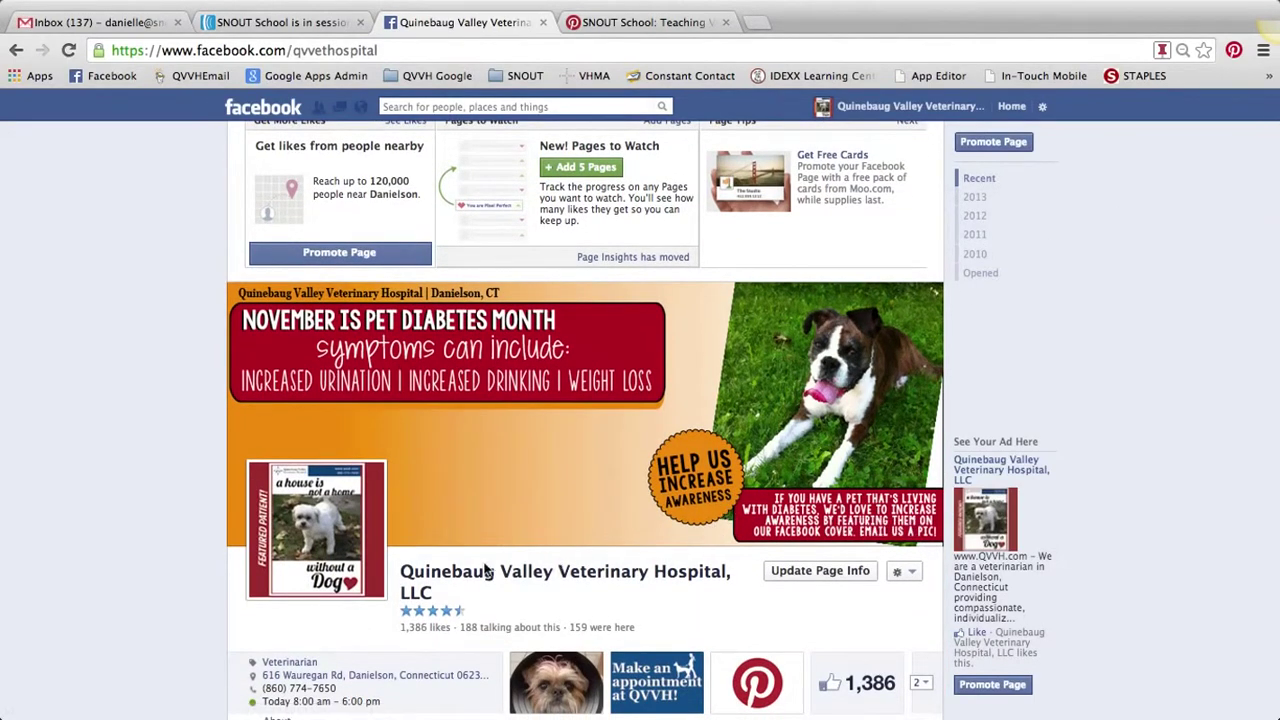
{"action": "mouse_move", "coordinate": [345, 562]}
{"action": "scroll", "coordinate": [343, 557], "scroll_direction": "down", "scroll_amount": 3}
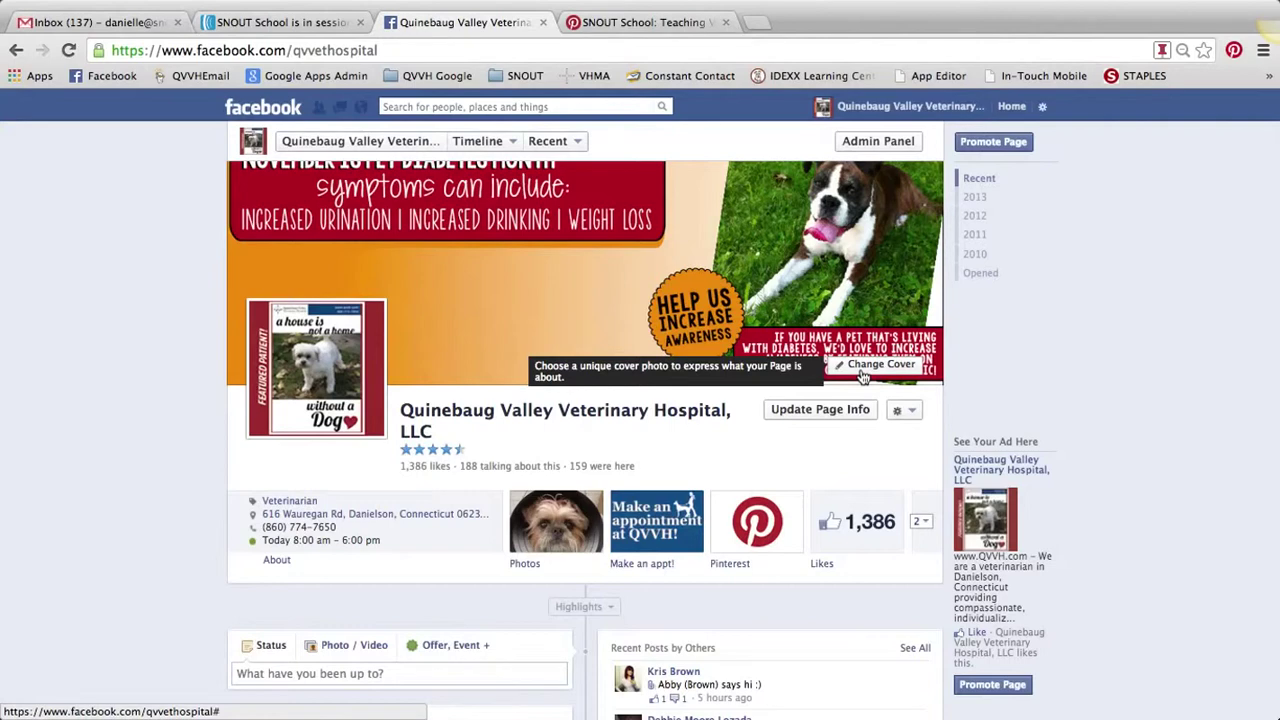
{"action": "mouse_move", "coordinate": [335, 372]}
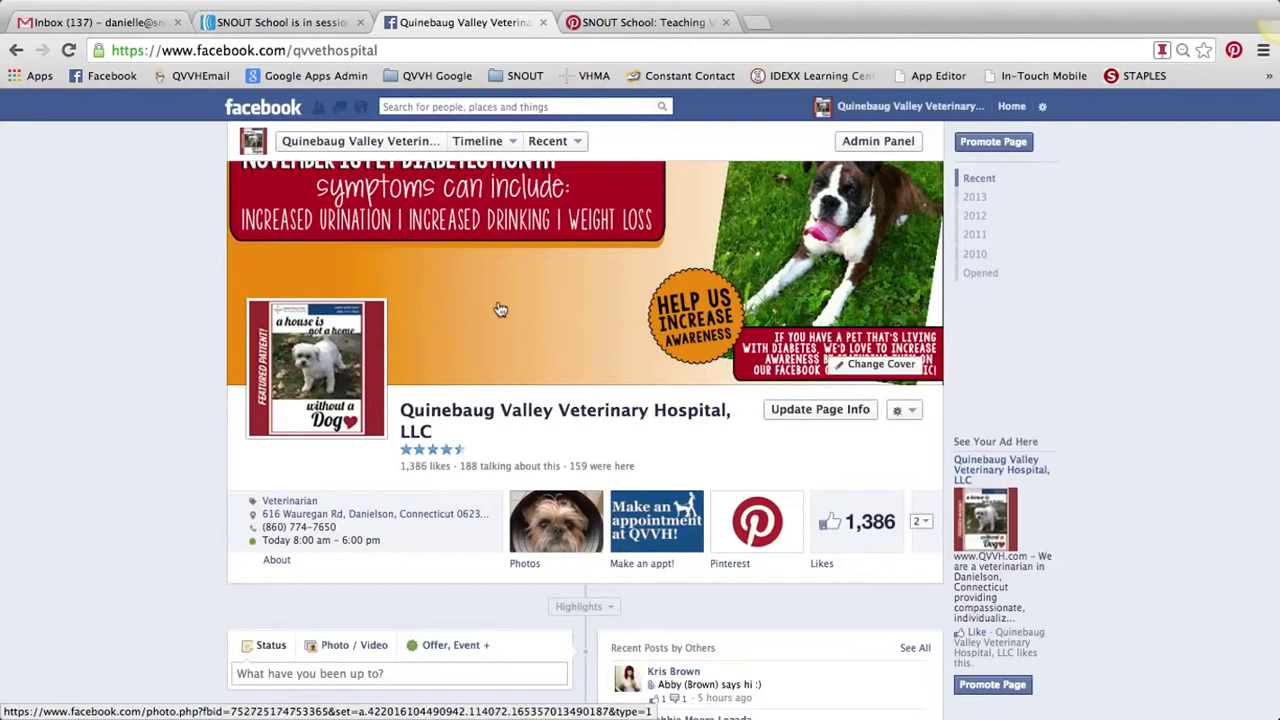
{"action": "scroll", "coordinate": [500, 309], "scroll_direction": "down", "scroll_amount": 1}
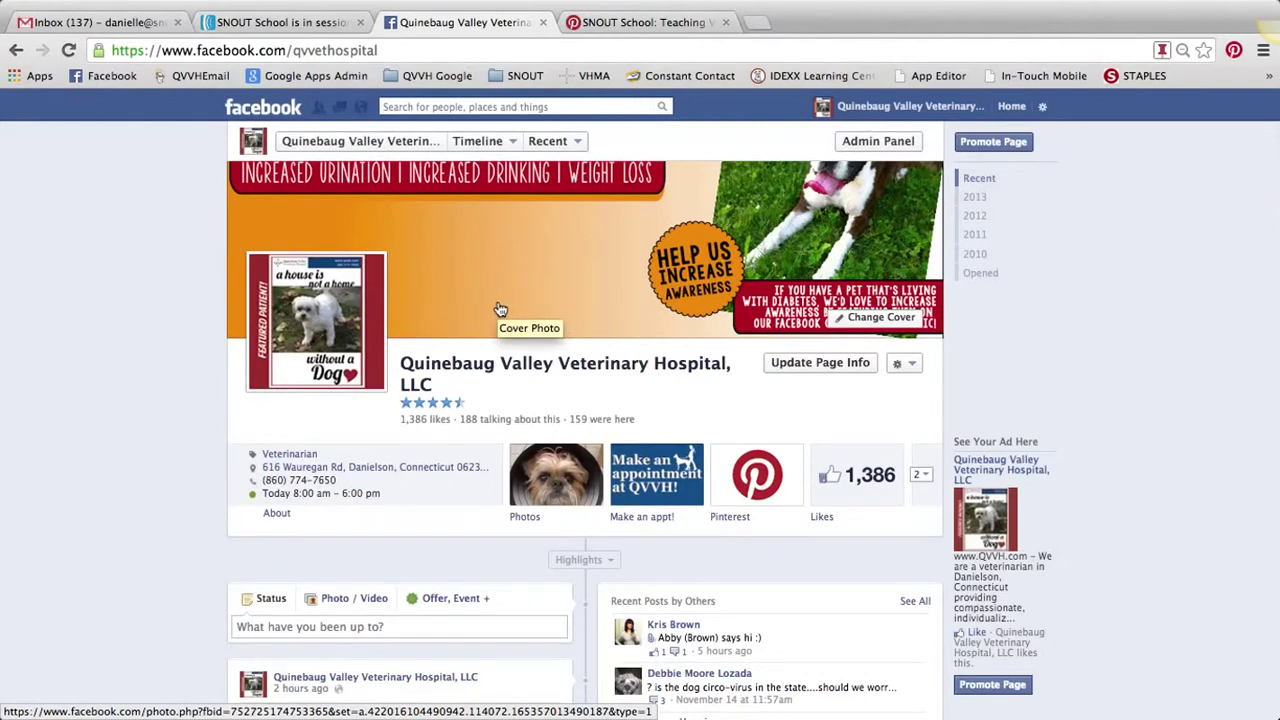
Step: Look through the page's app tiles, timeline posts, recent posts by others, reviews and liked pages
{"action": "scroll", "coordinate": [500, 309], "scroll_direction": "down", "scroll_amount": 3}
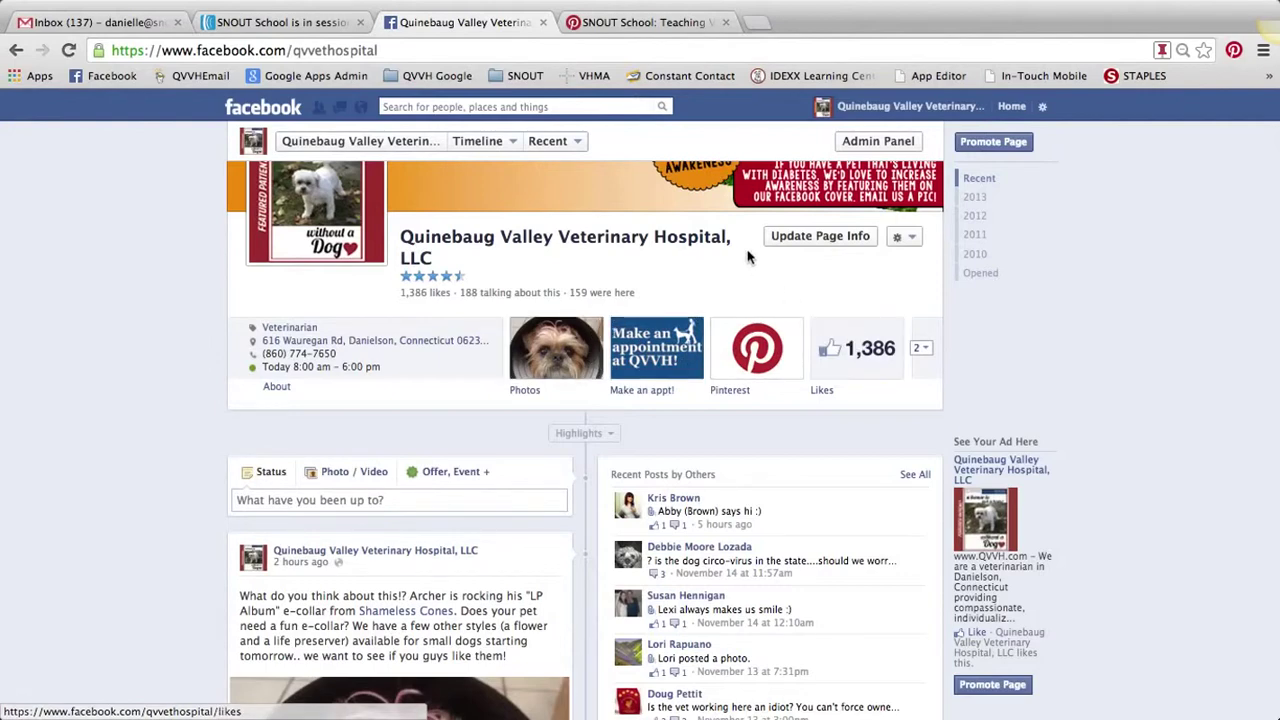
{"action": "scroll", "coordinate": [757, 300], "scroll_direction": "down", "scroll_amount": 3}
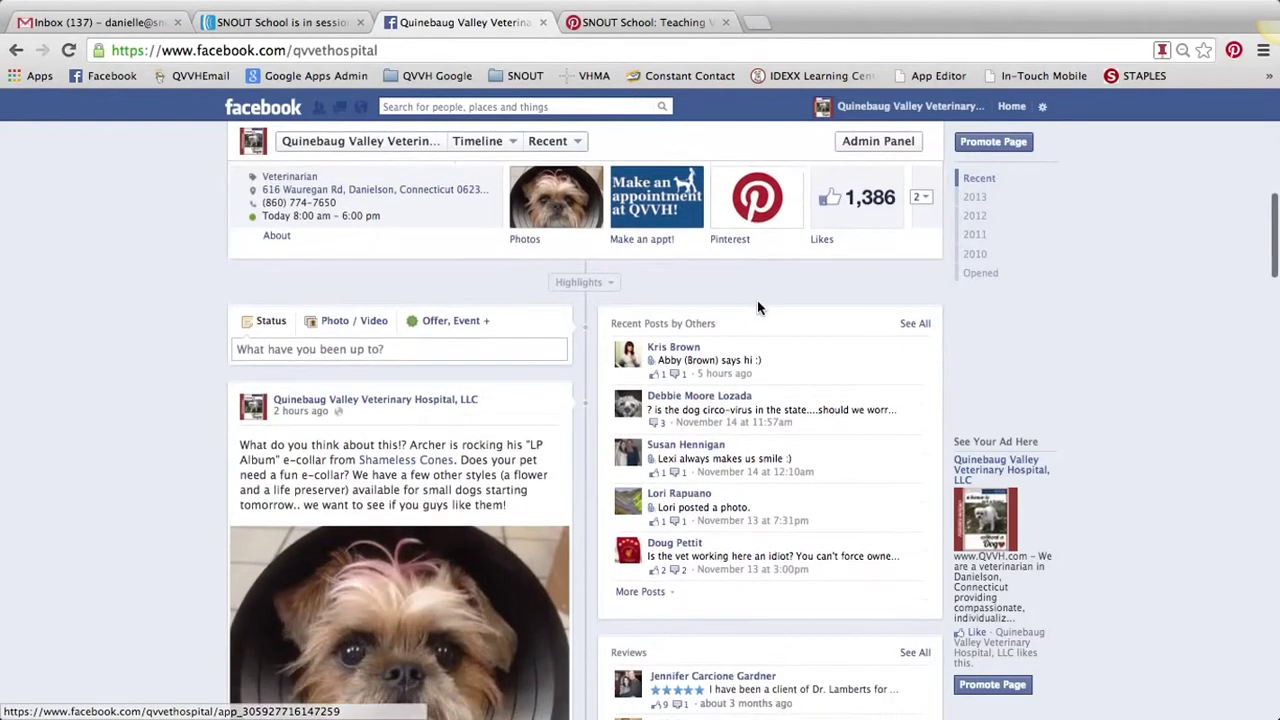
{"action": "scroll", "coordinate": [757, 300], "scroll_direction": "down", "scroll_amount": 1}
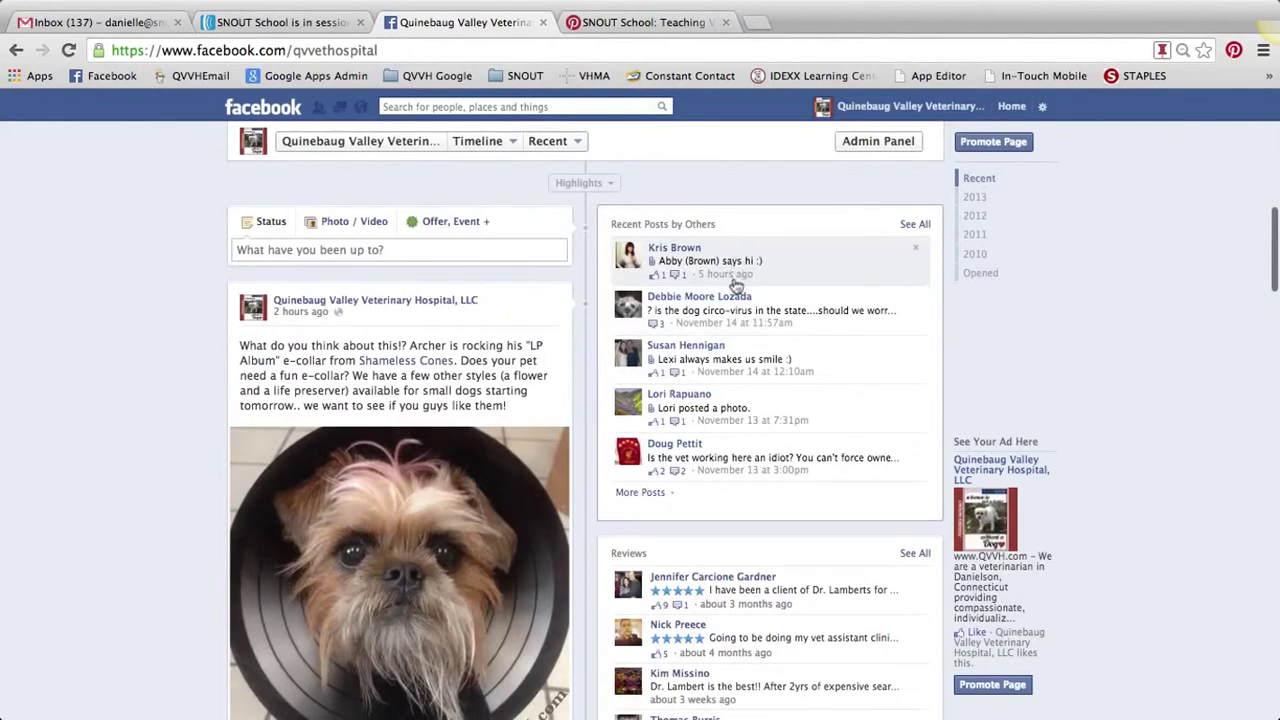
{"action": "scroll", "coordinate": [578, 533], "scroll_direction": "down", "scroll_amount": 3}
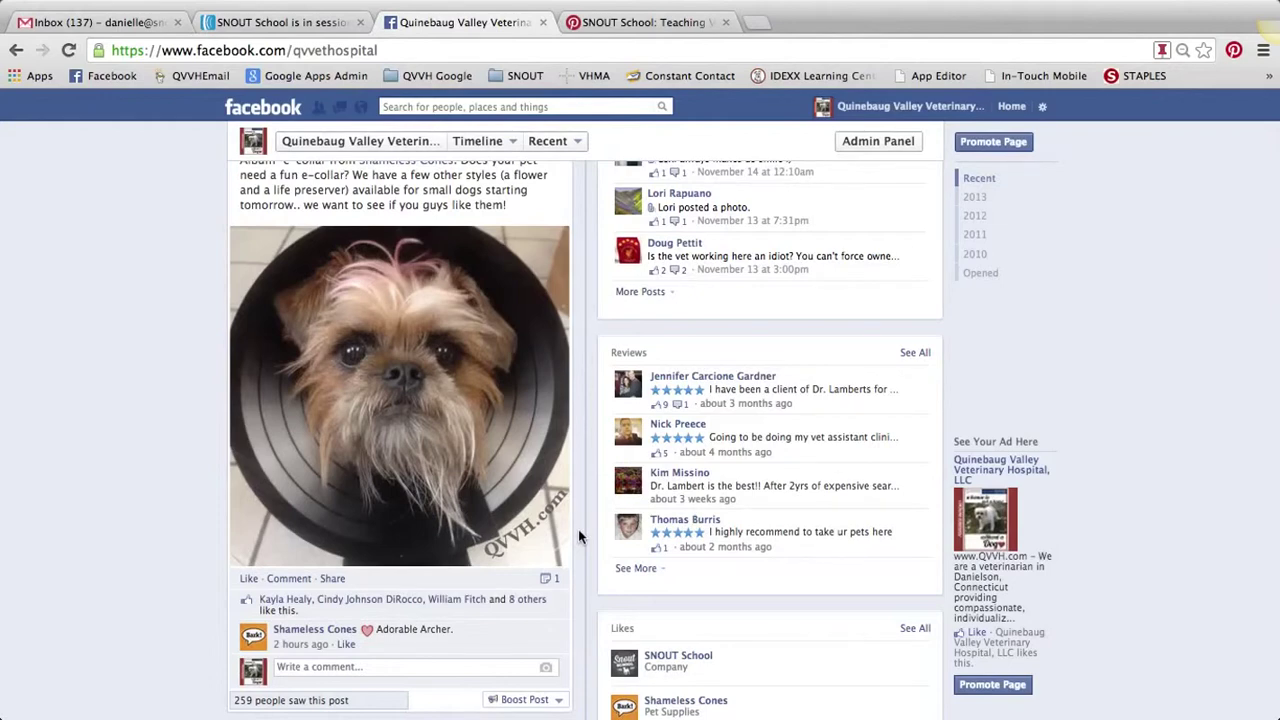
{"action": "scroll", "coordinate": [578, 536], "scroll_direction": "up", "scroll_amount": 1}
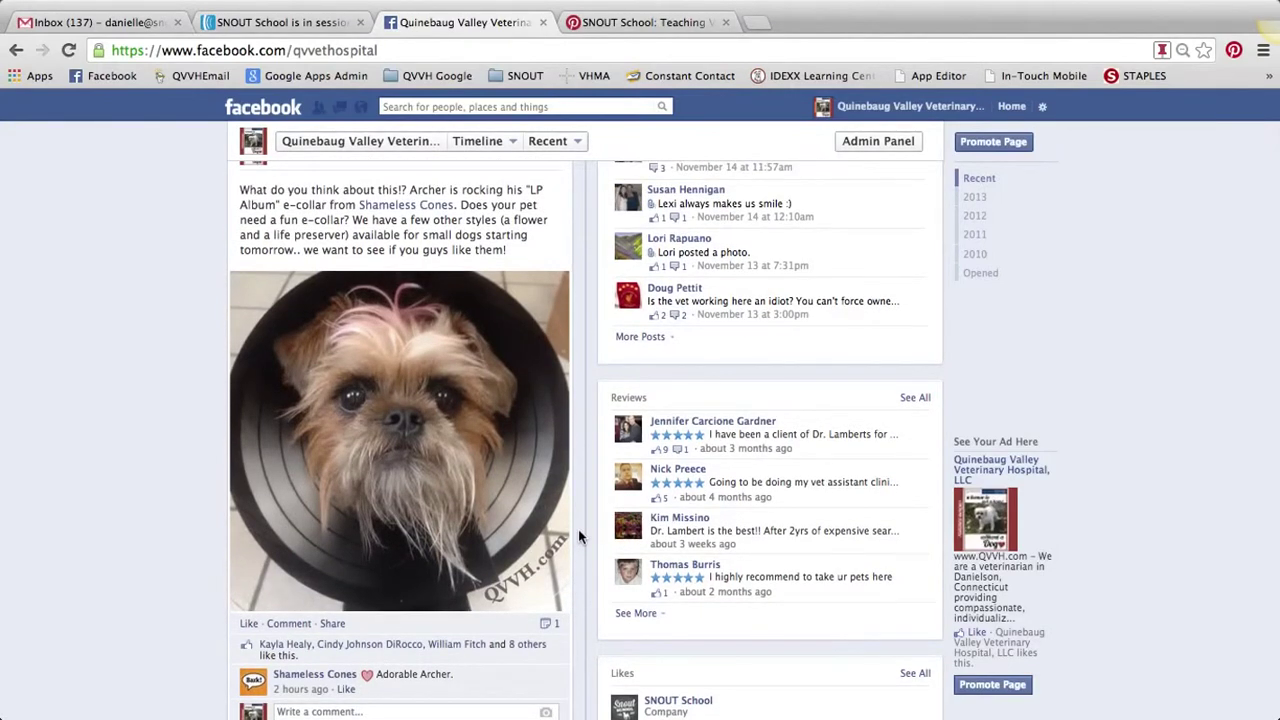
{"action": "scroll", "coordinate": [578, 536], "scroll_direction": "up", "scroll_amount": 1}
{"action": "scroll", "coordinate": [578, 536], "scroll_direction": "down", "scroll_amount": 3}
{"action": "scroll", "coordinate": [578, 536], "scroll_direction": "down", "scroll_amount": 2}
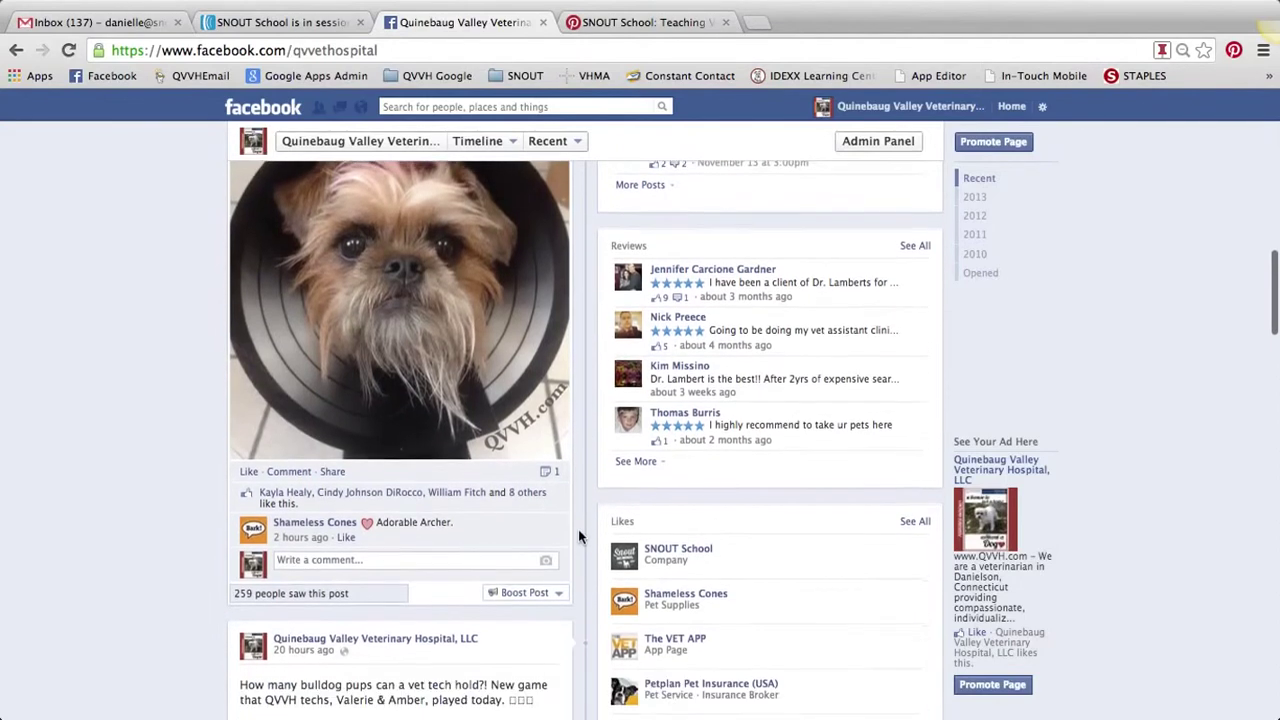
{"action": "scroll", "coordinate": [760, 325], "scroll_direction": "down", "scroll_amount": 3}
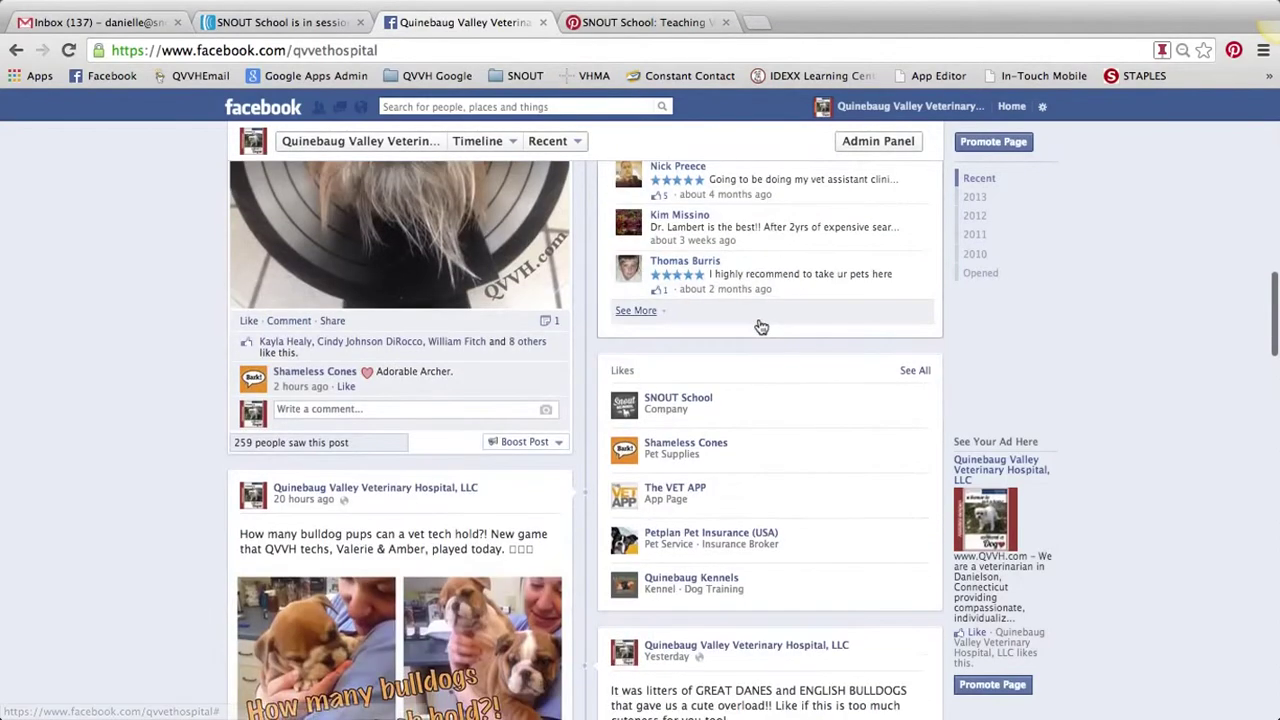
{"action": "scroll", "coordinate": [762, 424], "scroll_direction": "down", "scroll_amount": 1}
{"action": "scroll", "coordinate": [762, 424], "scroll_direction": "down", "scroll_amount": 4}
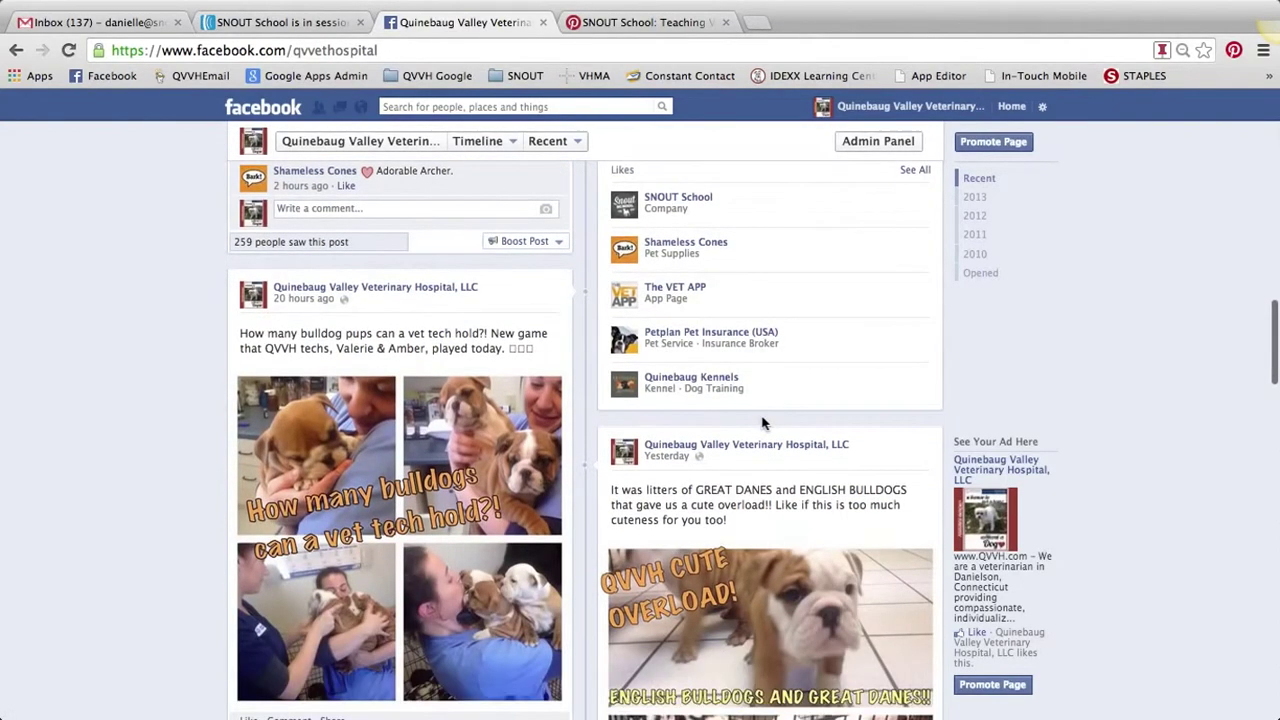
{"action": "scroll", "coordinate": [762, 424], "scroll_direction": "down", "scroll_amount": 1}
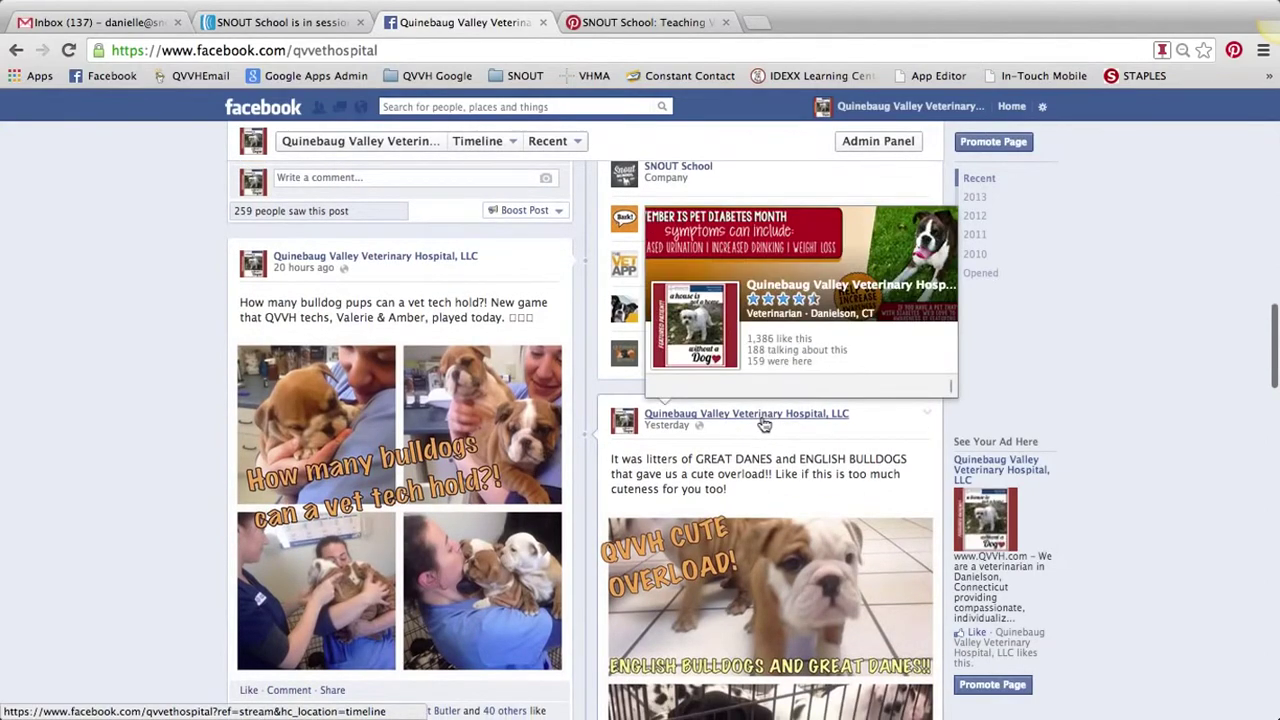
Step: Open the page information for updating from the Admin Panel and review its entries, from name and hours to website
{"action": "scroll", "coordinate": [764, 425], "scroll_direction": "up", "scroll_amount": 7}
{"action": "scroll", "coordinate": [764, 425], "scroll_direction": "up", "scroll_amount": 12}
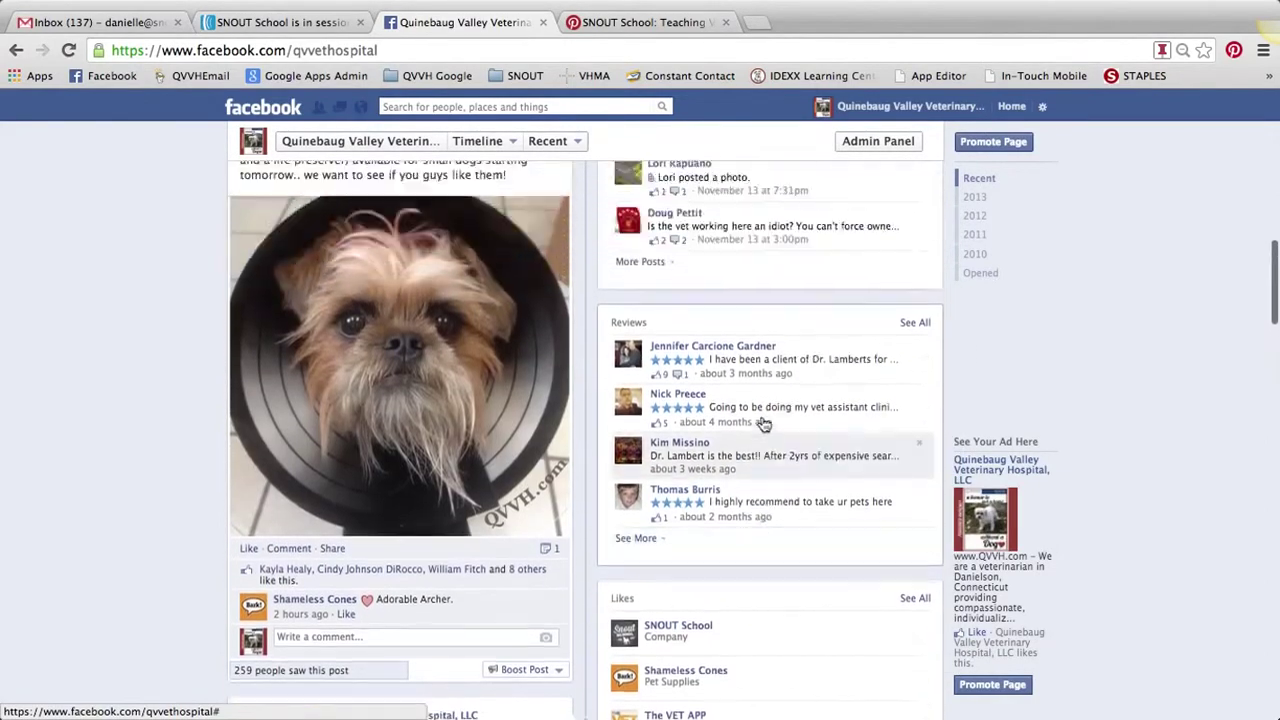
{"action": "scroll", "coordinate": [762, 424], "scroll_direction": "up", "scroll_amount": 13}
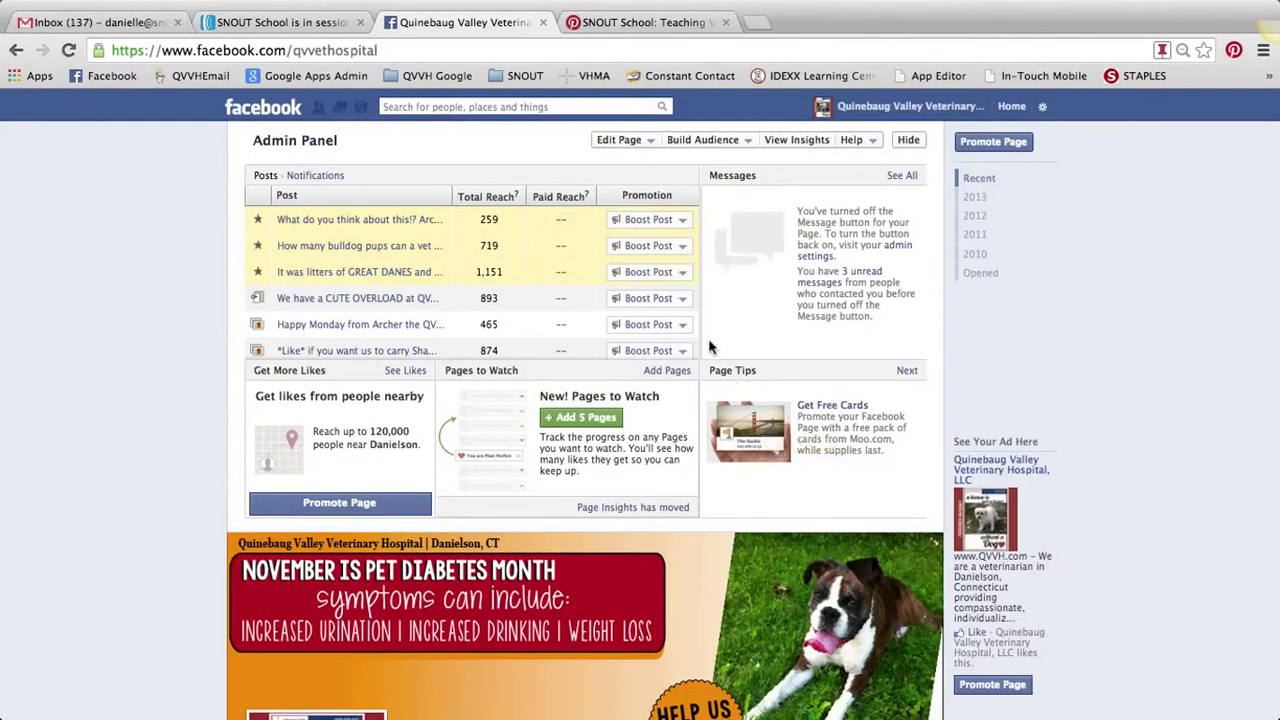
{"action": "left_click", "coordinate": [631, 148]}
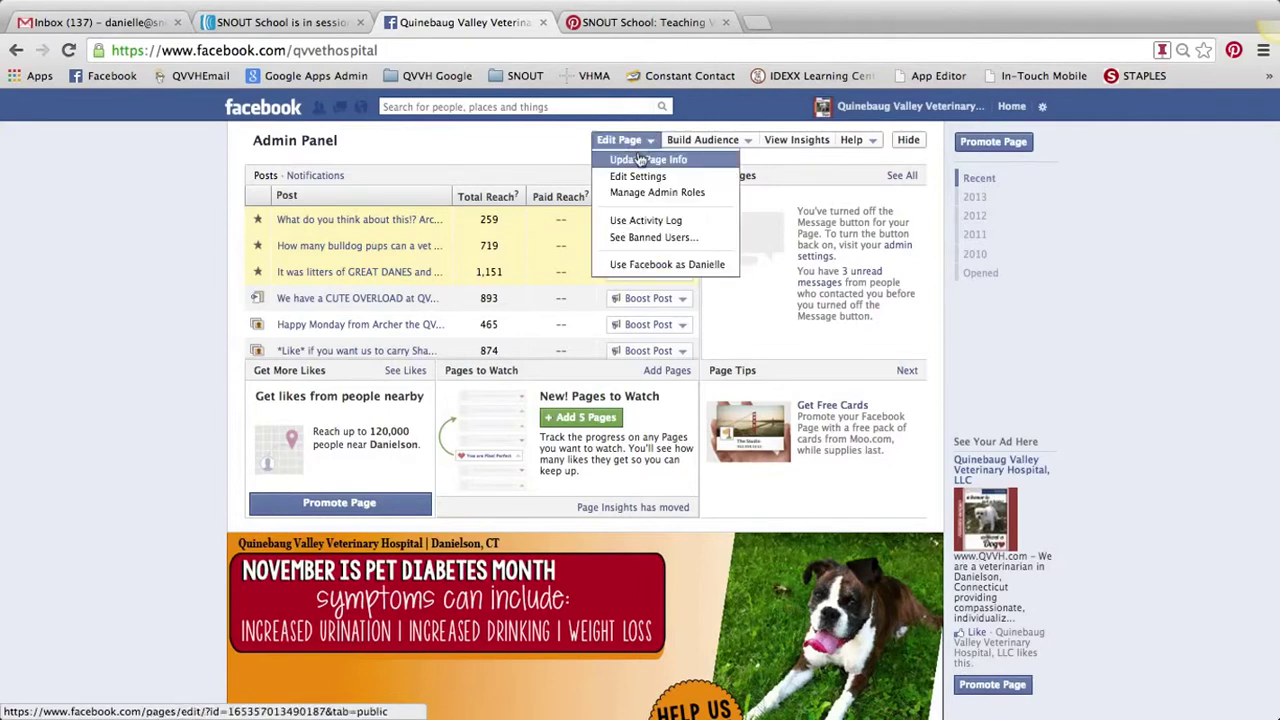
{"action": "left_click", "coordinate": [636, 162]}
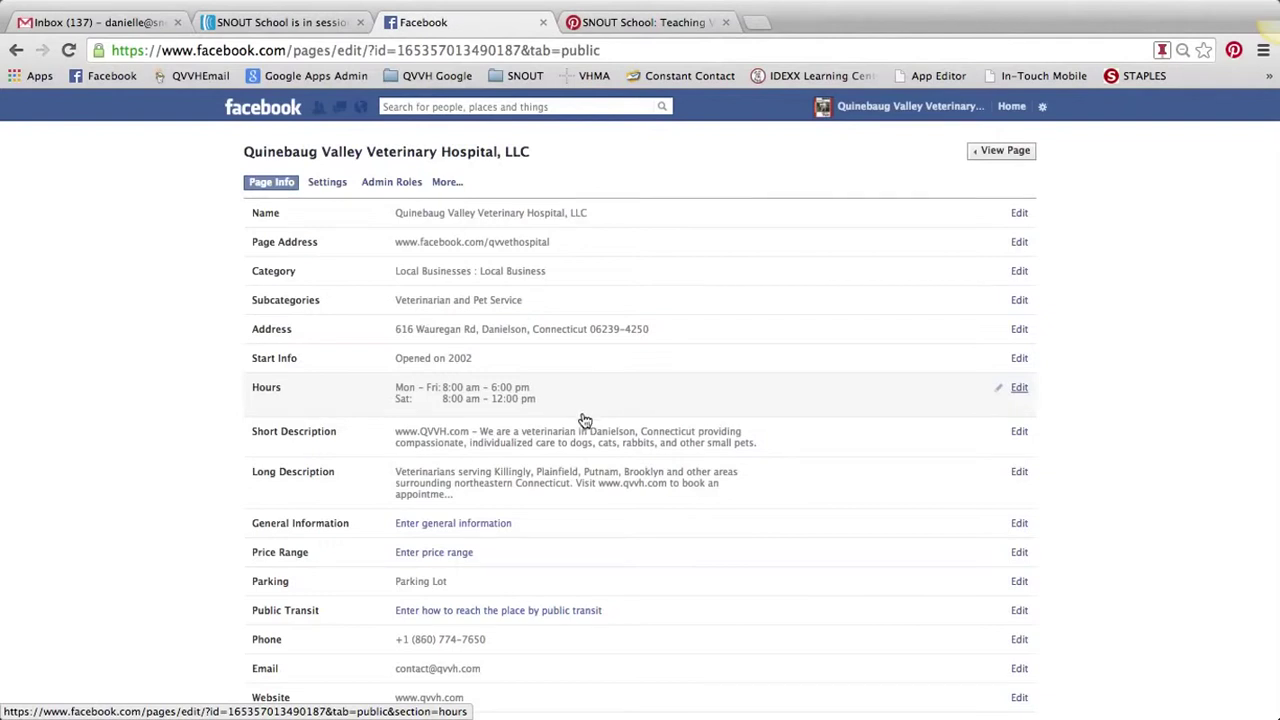
{"action": "scroll", "coordinate": [597, 583], "scroll_direction": "down", "scroll_amount": 3}
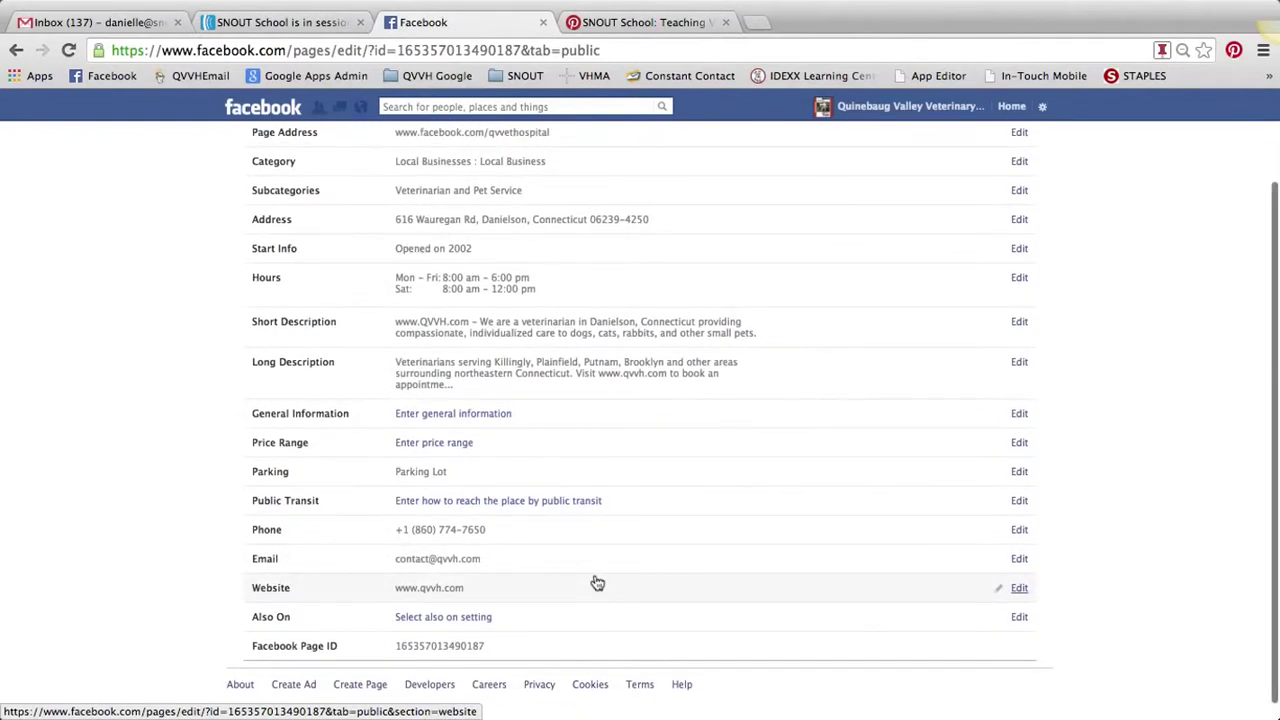
{"action": "scroll", "coordinate": [597, 583], "scroll_direction": "up", "scroll_amount": 1}
{"action": "scroll", "coordinate": [597, 583], "scroll_direction": "up", "scroll_amount": 1}
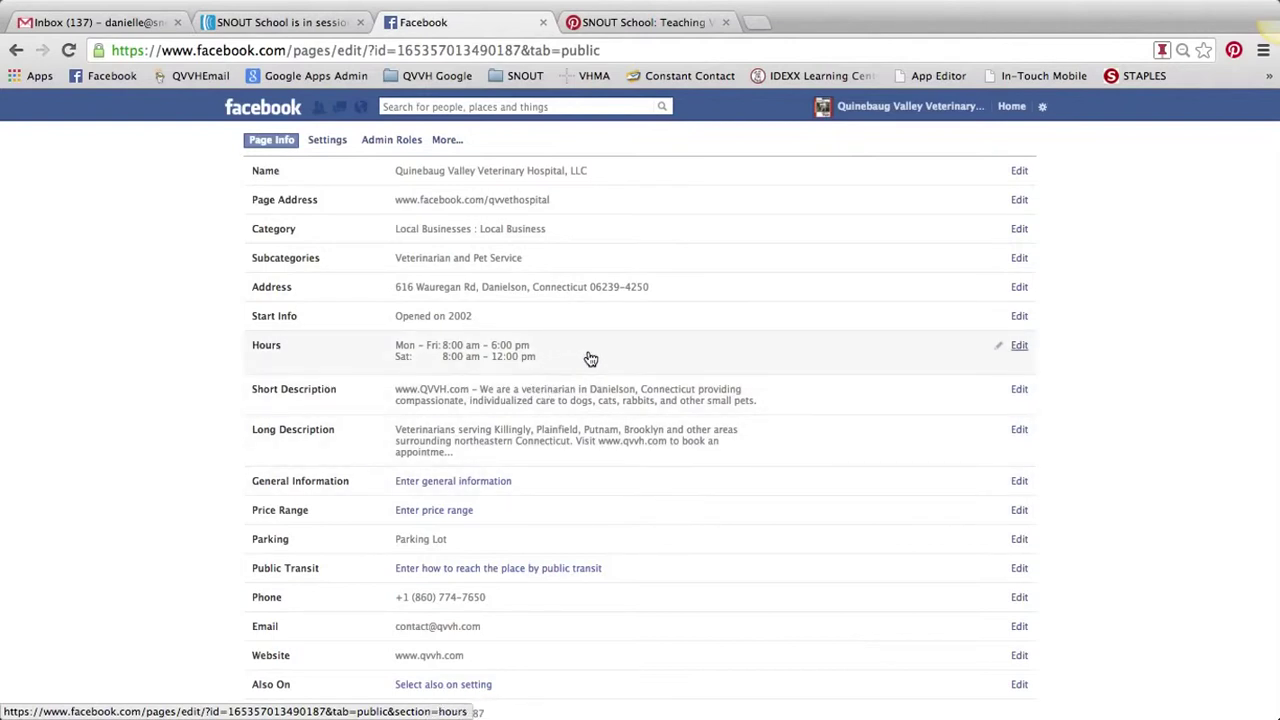
{"action": "scroll", "coordinate": [590, 358], "scroll_direction": "down", "scroll_amount": 1}
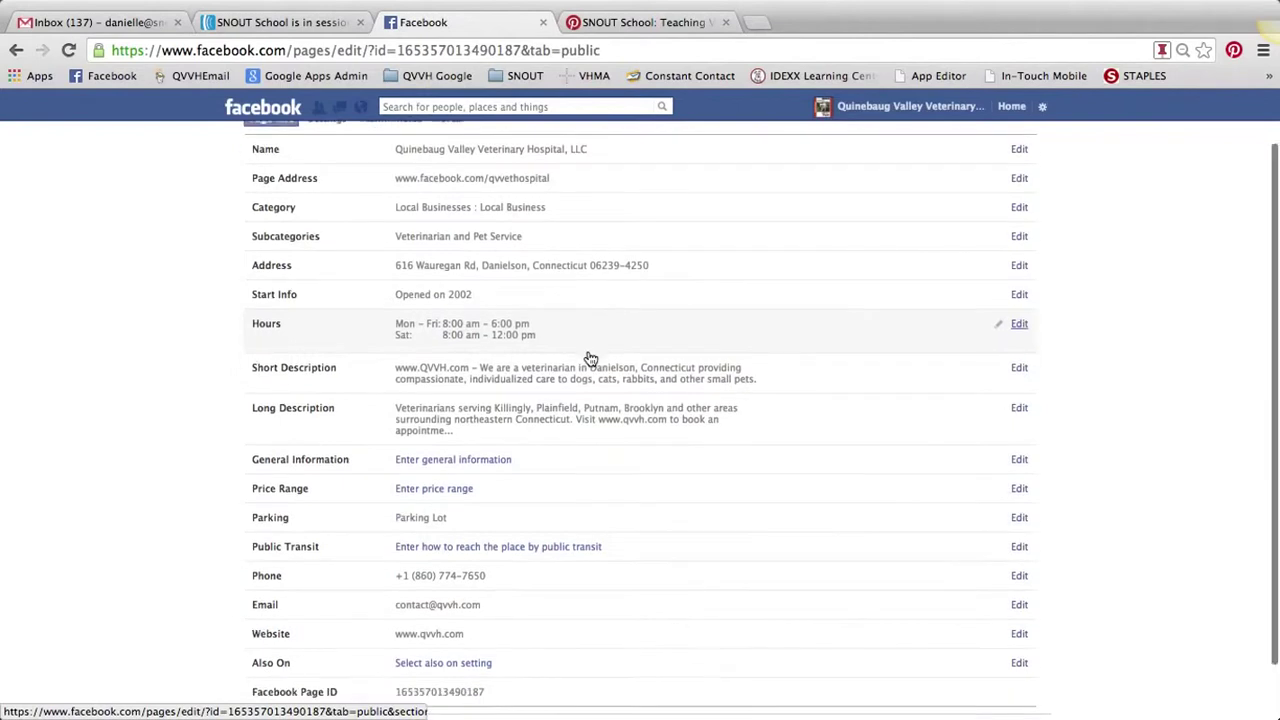
{"action": "scroll", "coordinate": [590, 358], "scroll_direction": "up", "scroll_amount": 2}
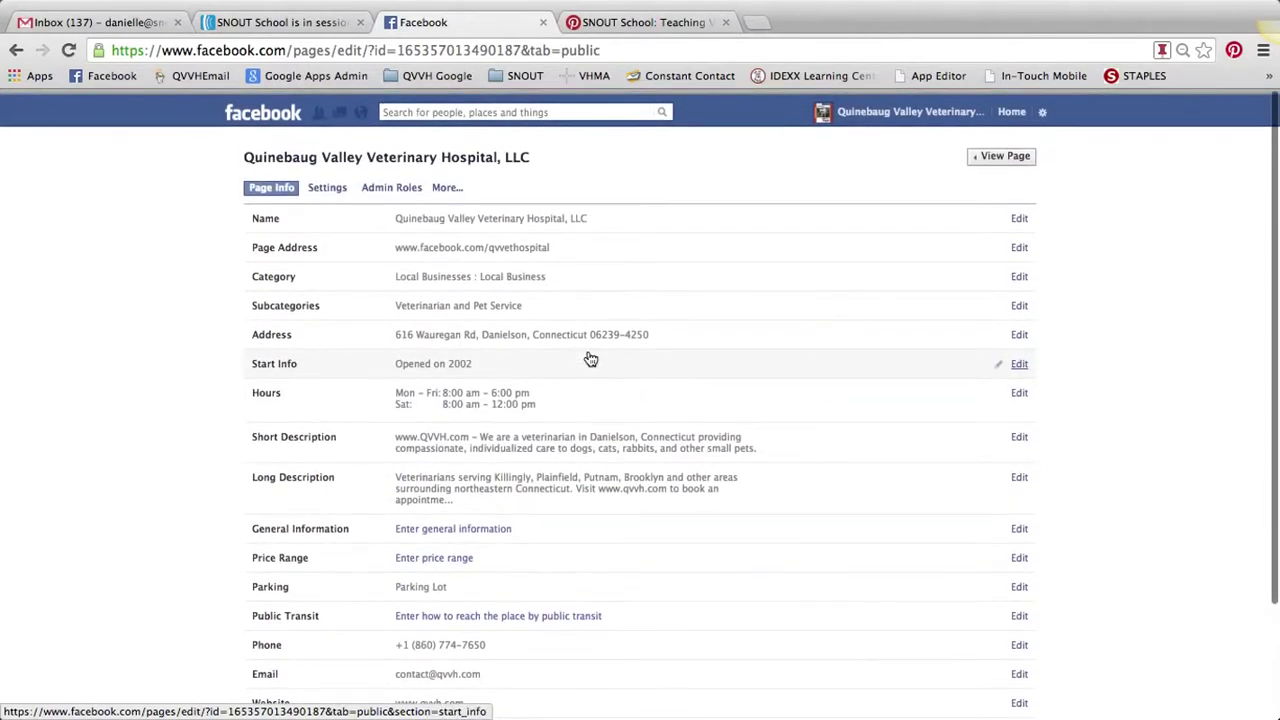
Step: Review the page's general settings and admin roles, and return to the hospital's page
{"action": "left_click", "coordinate": [329, 189]}
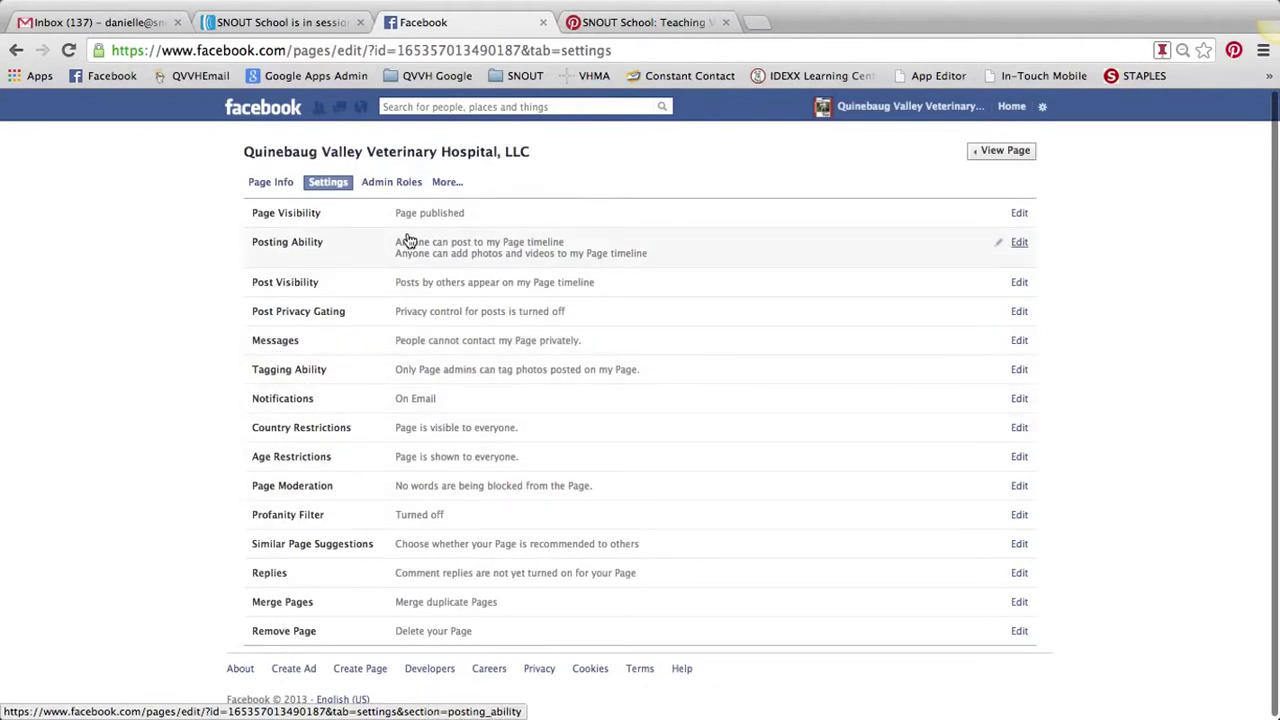
{"action": "left_click", "coordinate": [391, 184]}
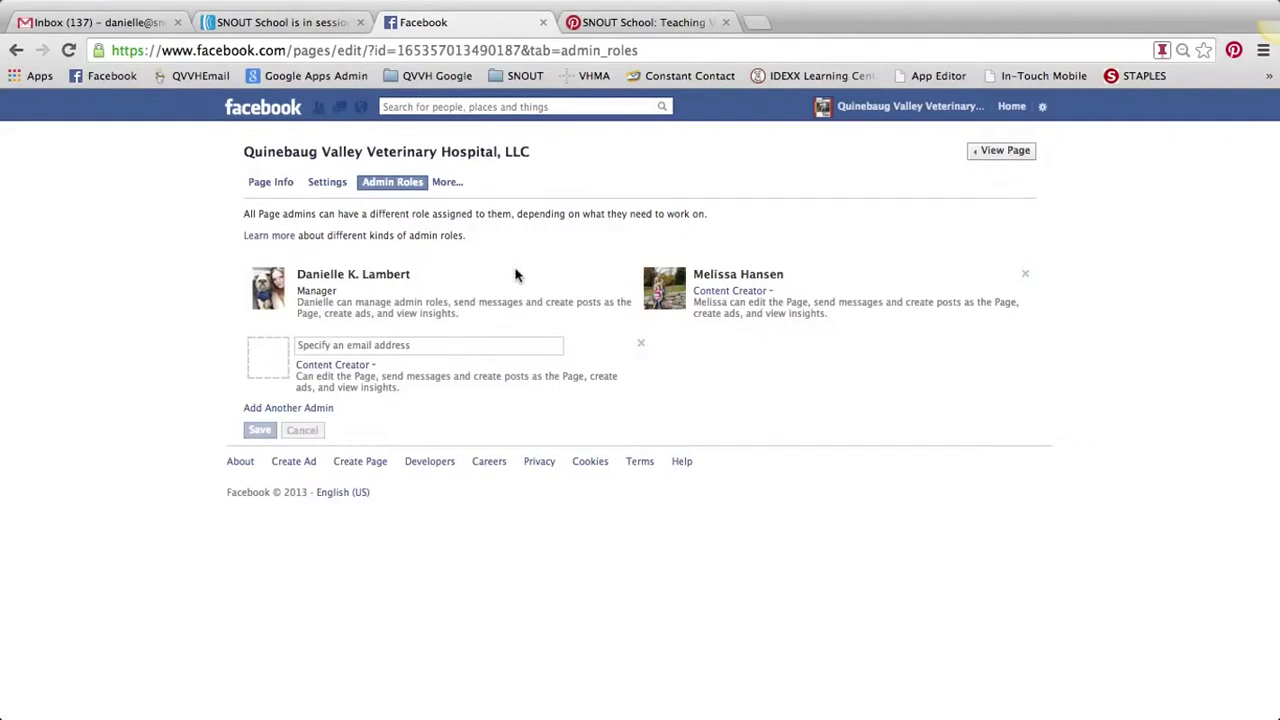
{"action": "left_click", "coordinate": [905, 108]}
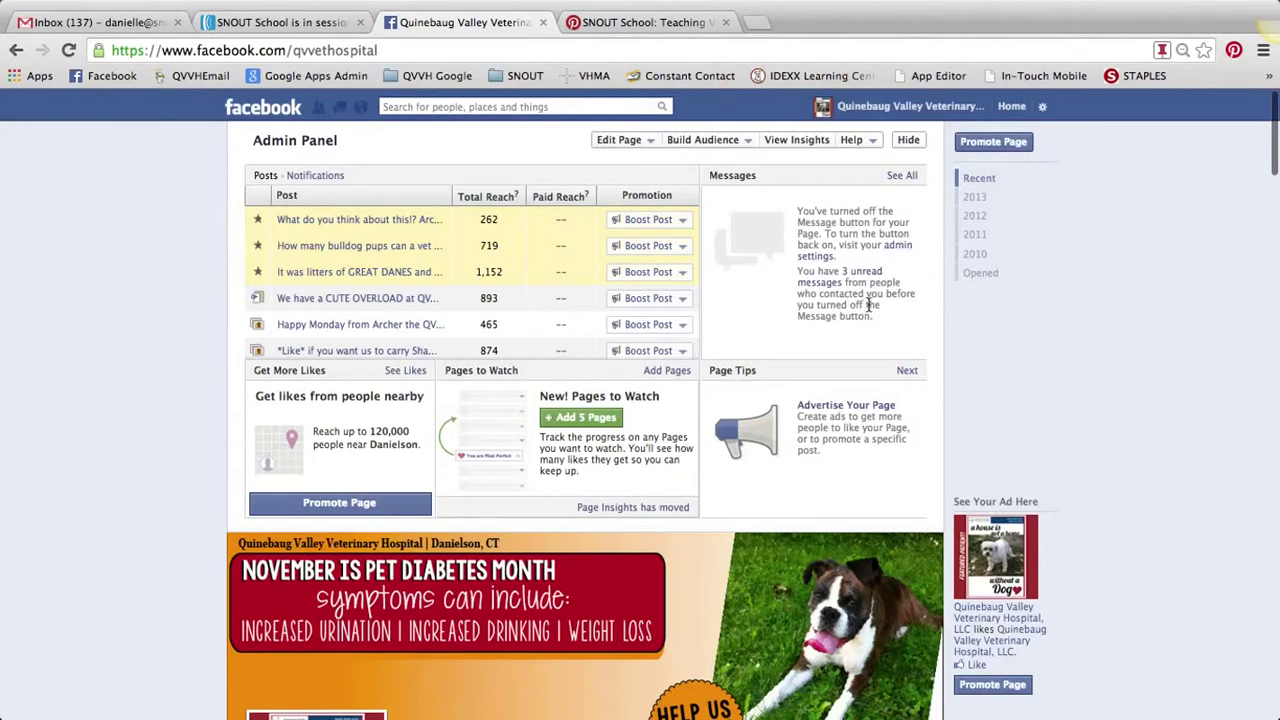
Step: Check the audience-building options, and examine the page Insights overview and the reach of the five most recent posts
{"action": "left_click", "coordinate": [702, 142]}
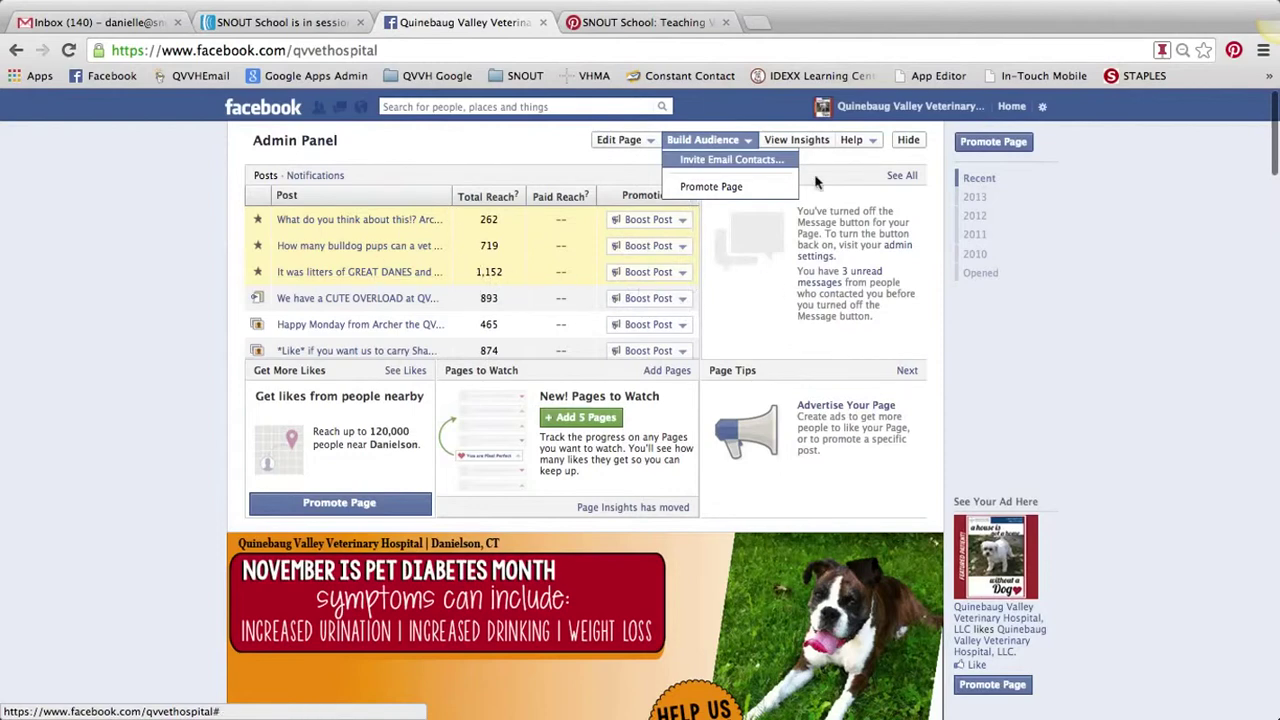
{"action": "left_click", "coordinate": [805, 147]}
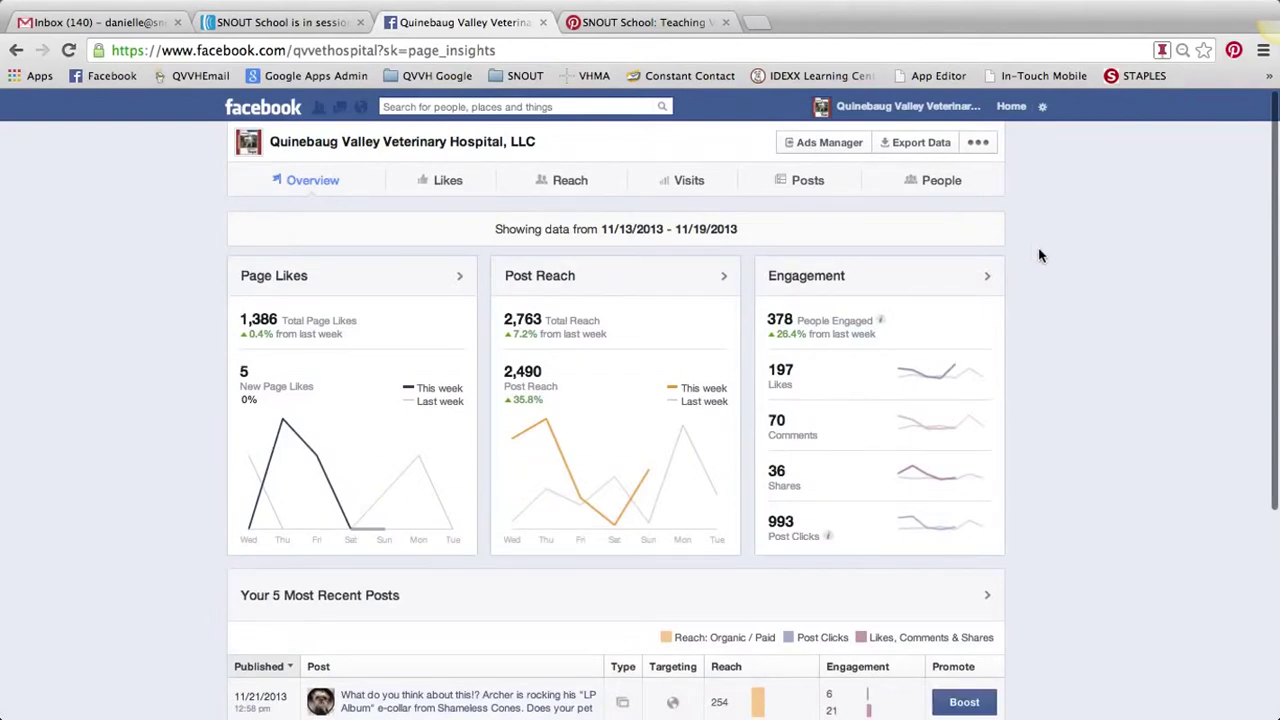
{"action": "scroll", "coordinate": [1040, 256], "scroll_direction": "down", "scroll_amount": 5}
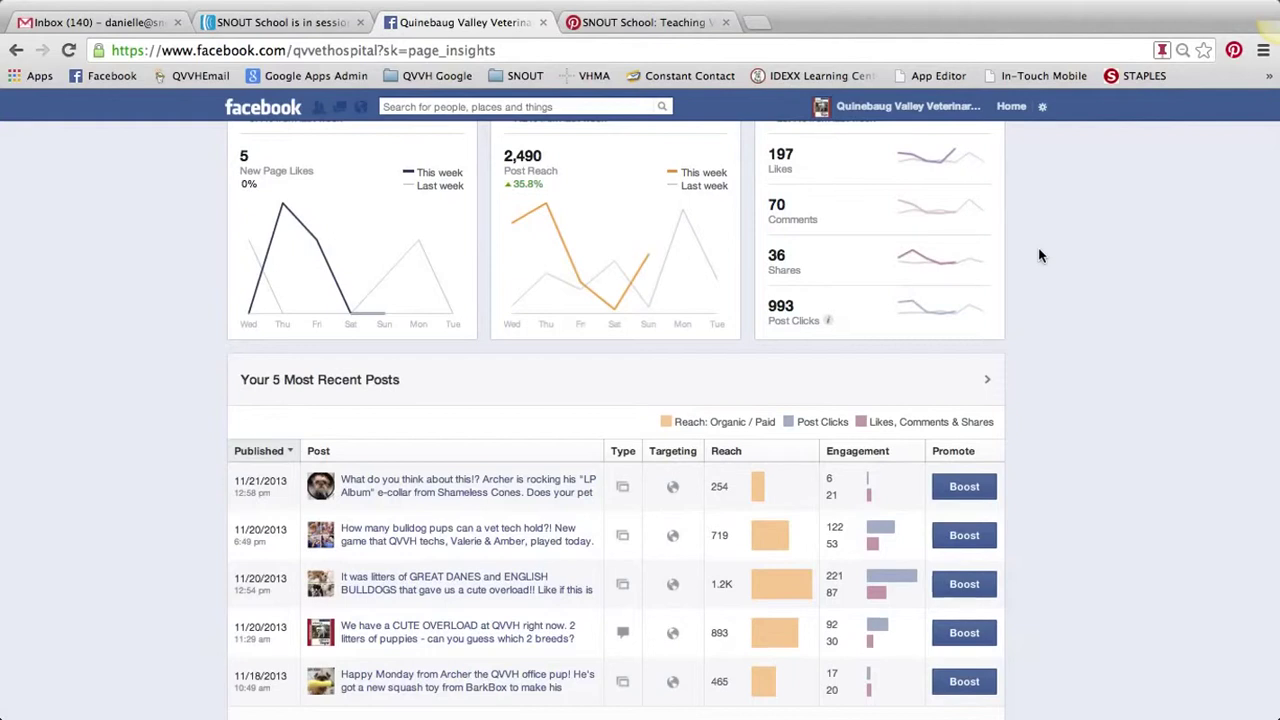
{"action": "scroll", "coordinate": [1040, 256], "scroll_direction": "down", "scroll_amount": 2}
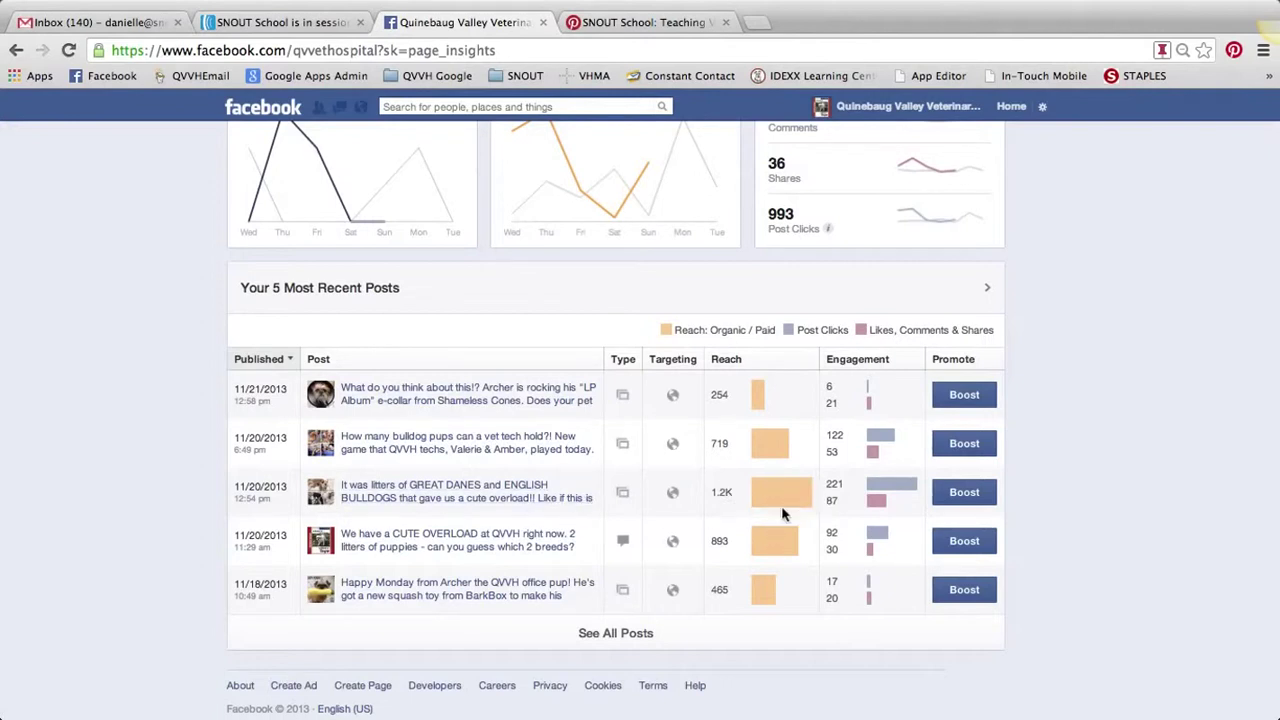
{"action": "mouse_move", "coordinate": [806, 500]}
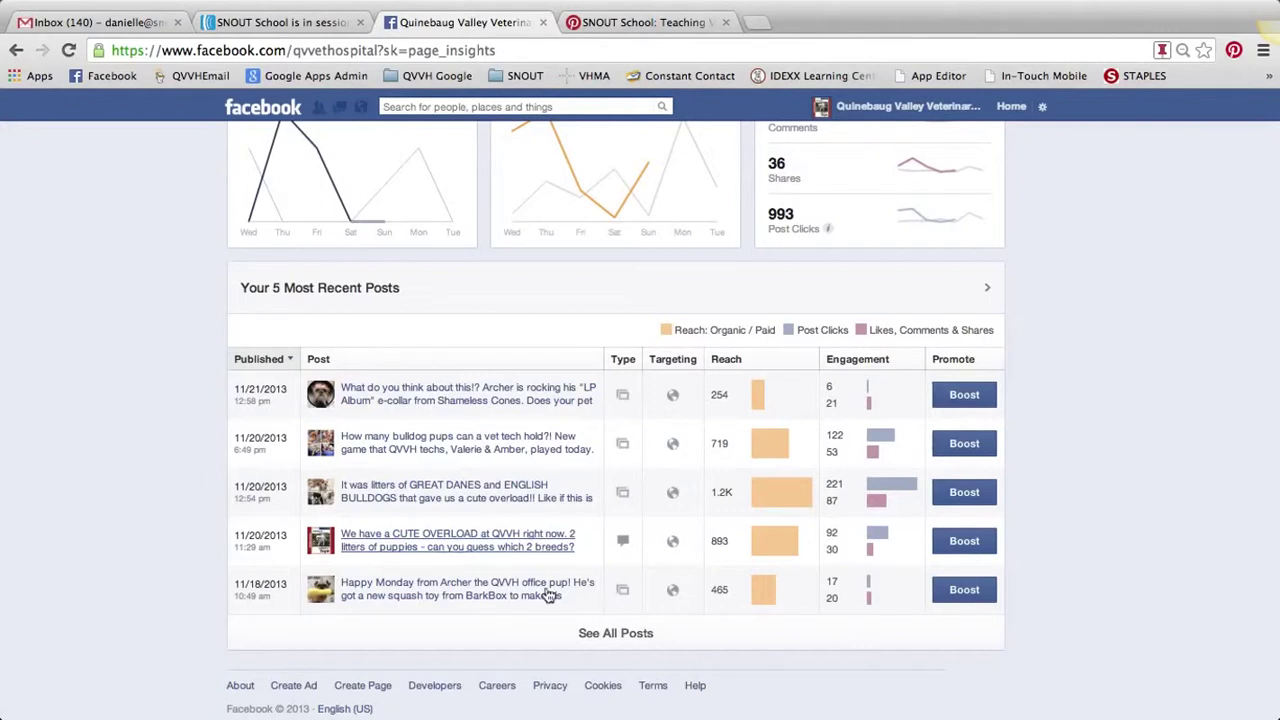
{"action": "mouse_move", "coordinate": [785, 555]}
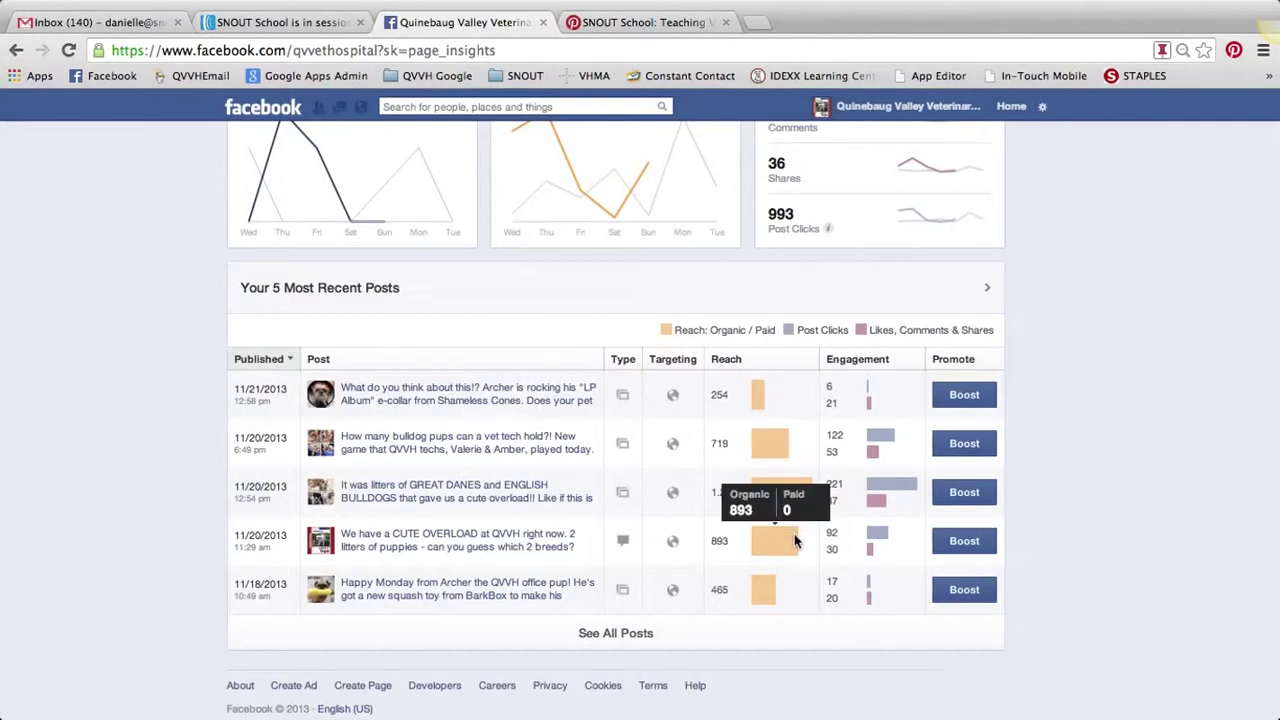
{"action": "scroll", "coordinate": [795, 540], "scroll_direction": "up", "scroll_amount": 5}
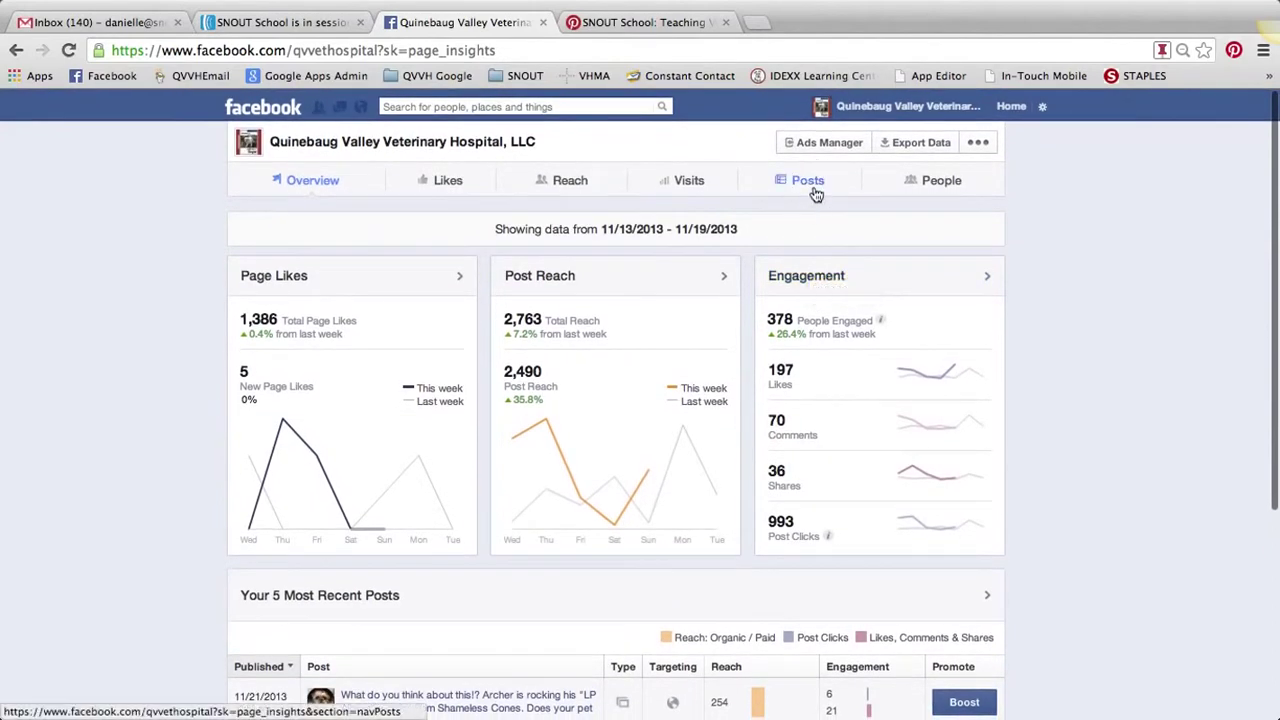
Step: Open the Posts section of the page Insights and examine the days and times when fans are online
{"action": "left_click", "coordinate": [815, 191]}
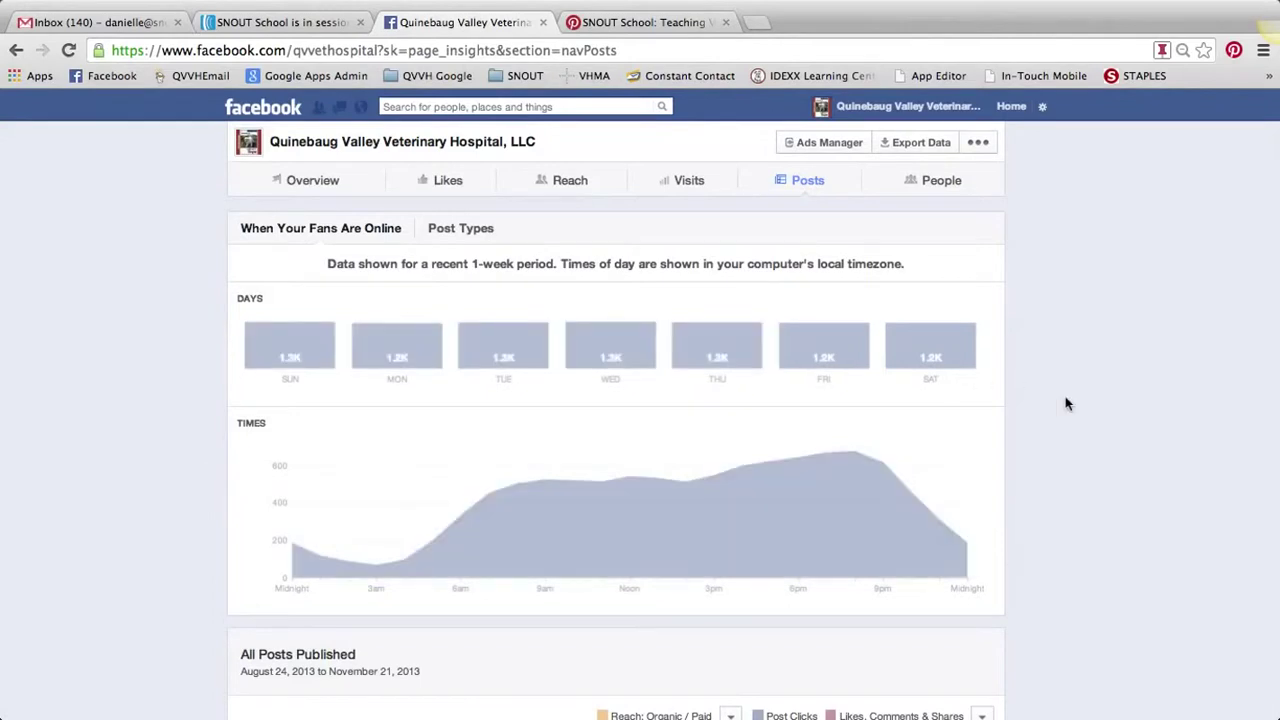
{"action": "scroll", "coordinate": [1066, 403], "scroll_direction": "down", "scroll_amount": 2}
{"action": "scroll", "coordinate": [1066, 400], "scroll_direction": "up", "scroll_amount": 1}
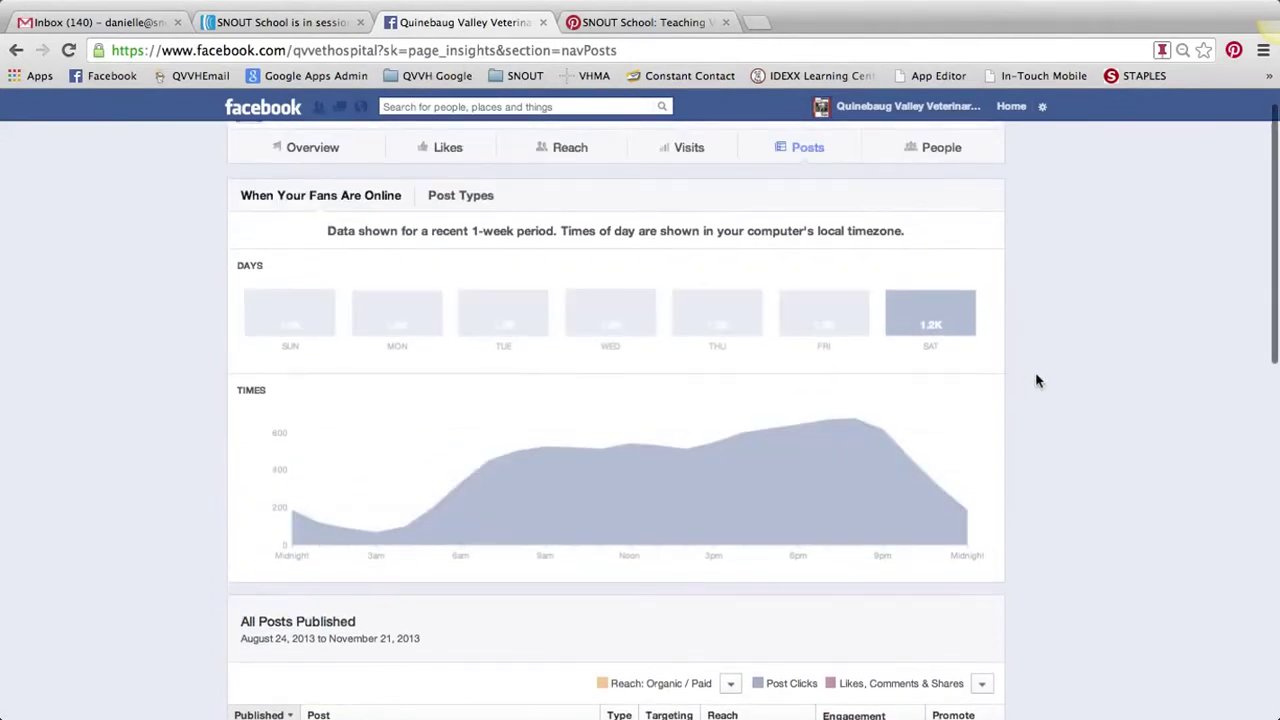
{"action": "scroll", "coordinate": [1037, 380], "scroll_direction": "down", "scroll_amount": 3}
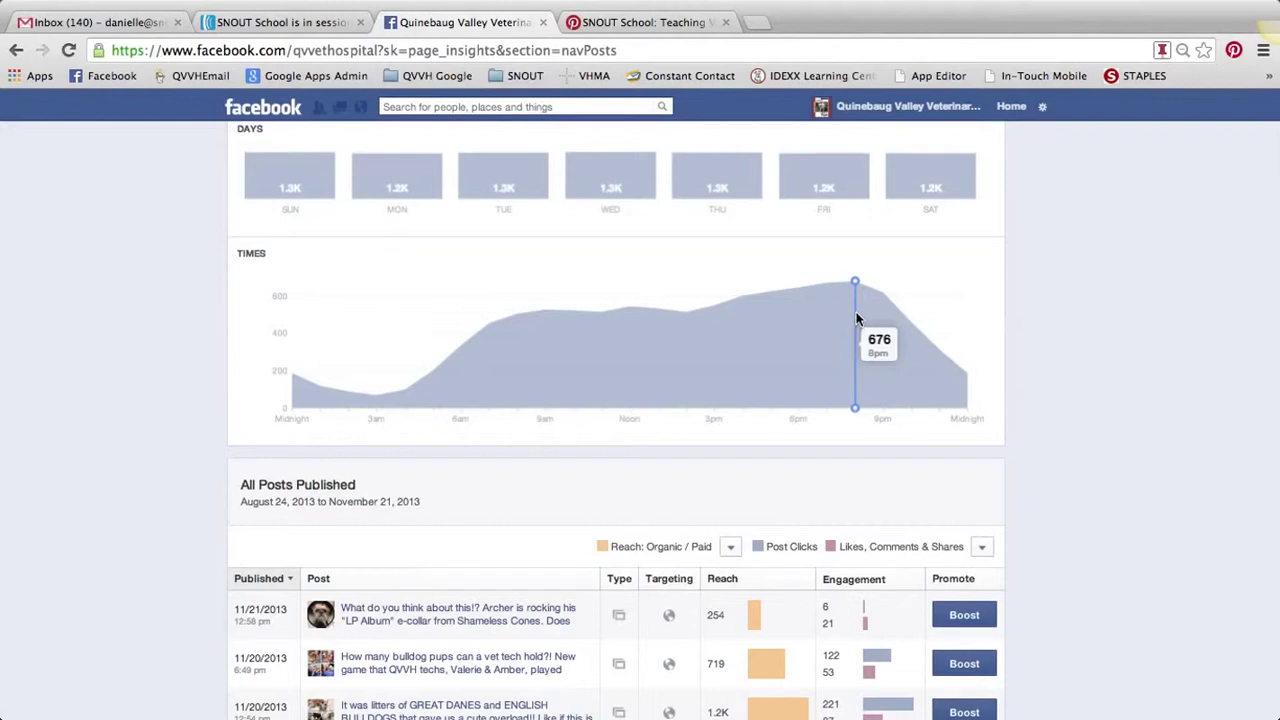
Step: Look through the list of all published posts, comparing post types, reach and engagement
{"action": "scroll", "coordinate": [1005, 305], "scroll_direction": "down", "scroll_amount": 1}
{"action": "scroll", "coordinate": [1005, 305], "scroll_direction": "down", "scroll_amount": 5}
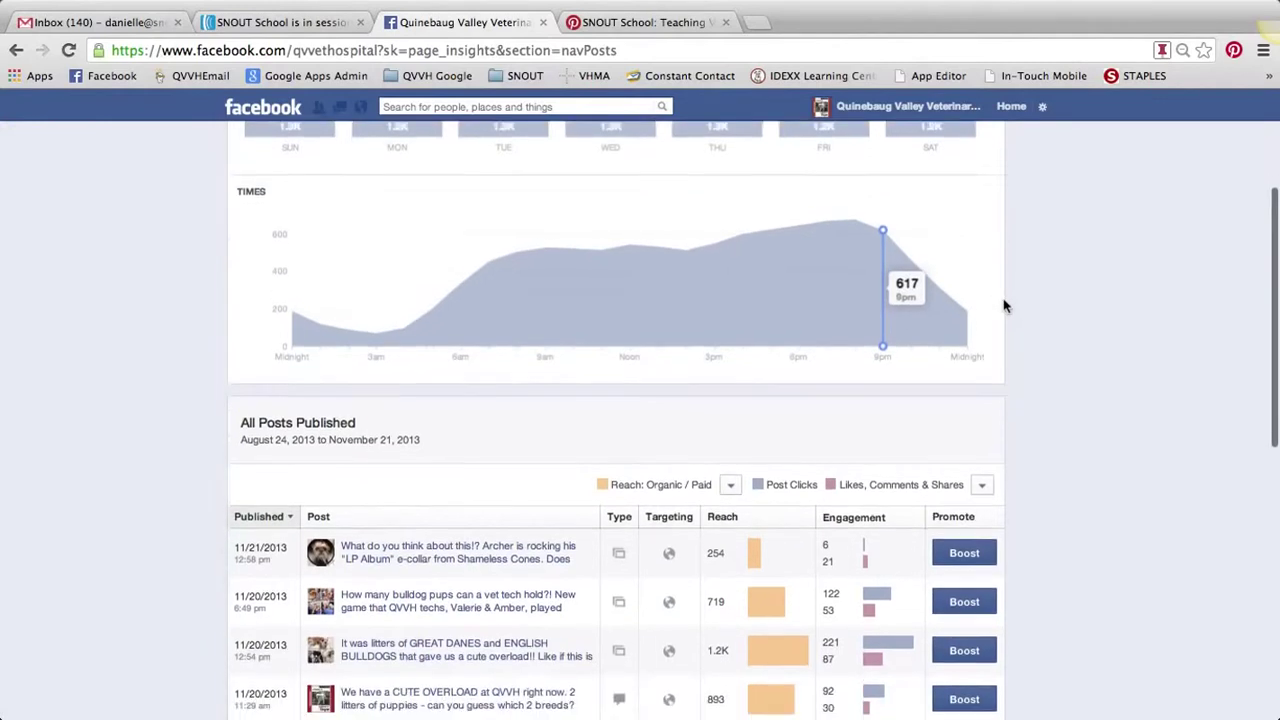
{"action": "scroll", "coordinate": [1005, 305], "scroll_direction": "down", "scroll_amount": 2}
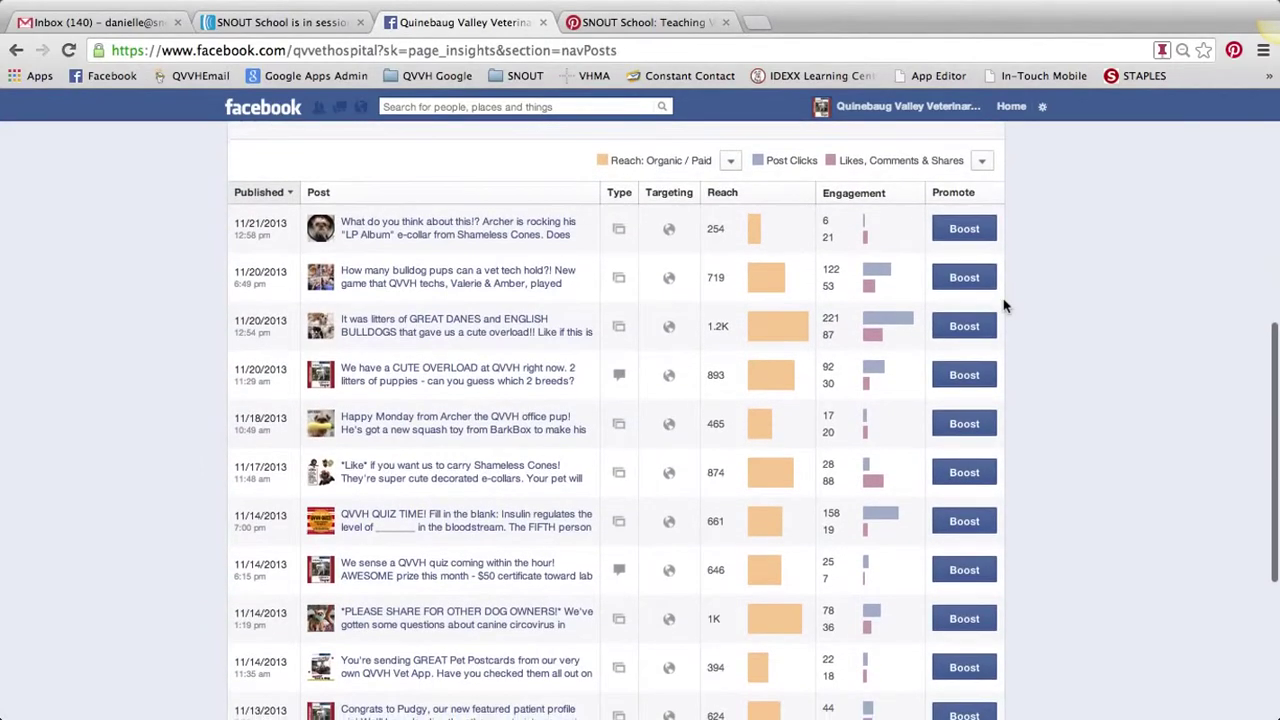
{"action": "scroll", "coordinate": [1005, 305], "scroll_direction": "down", "scroll_amount": 3}
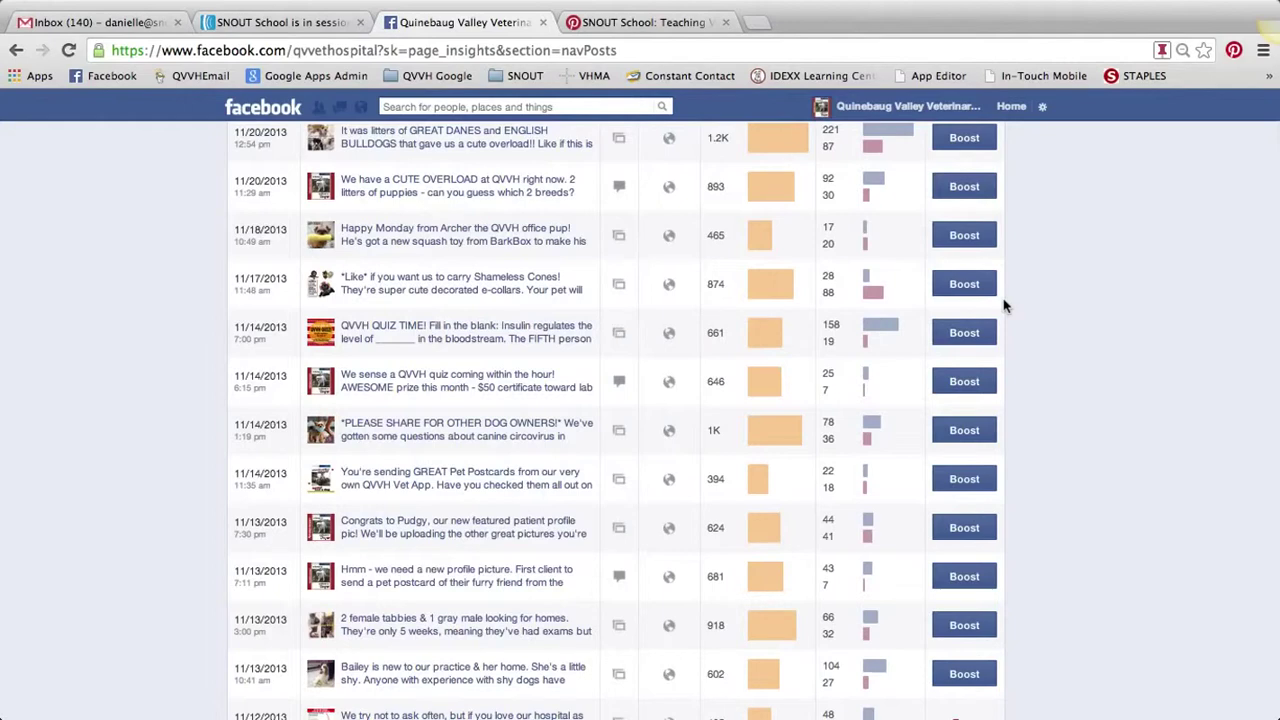
{"action": "scroll", "coordinate": [1005, 307], "scroll_direction": "down", "scroll_amount": 2}
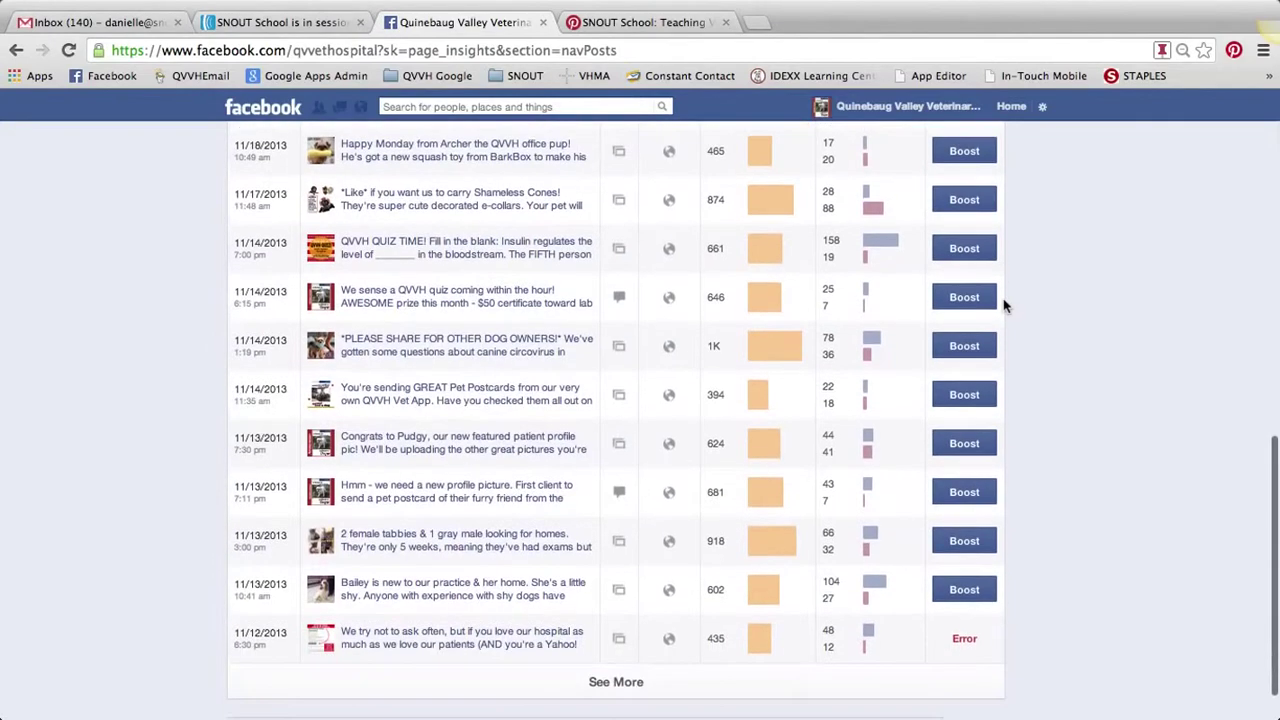
{"action": "scroll", "coordinate": [1005, 307], "scroll_direction": "up", "scroll_amount": 3}
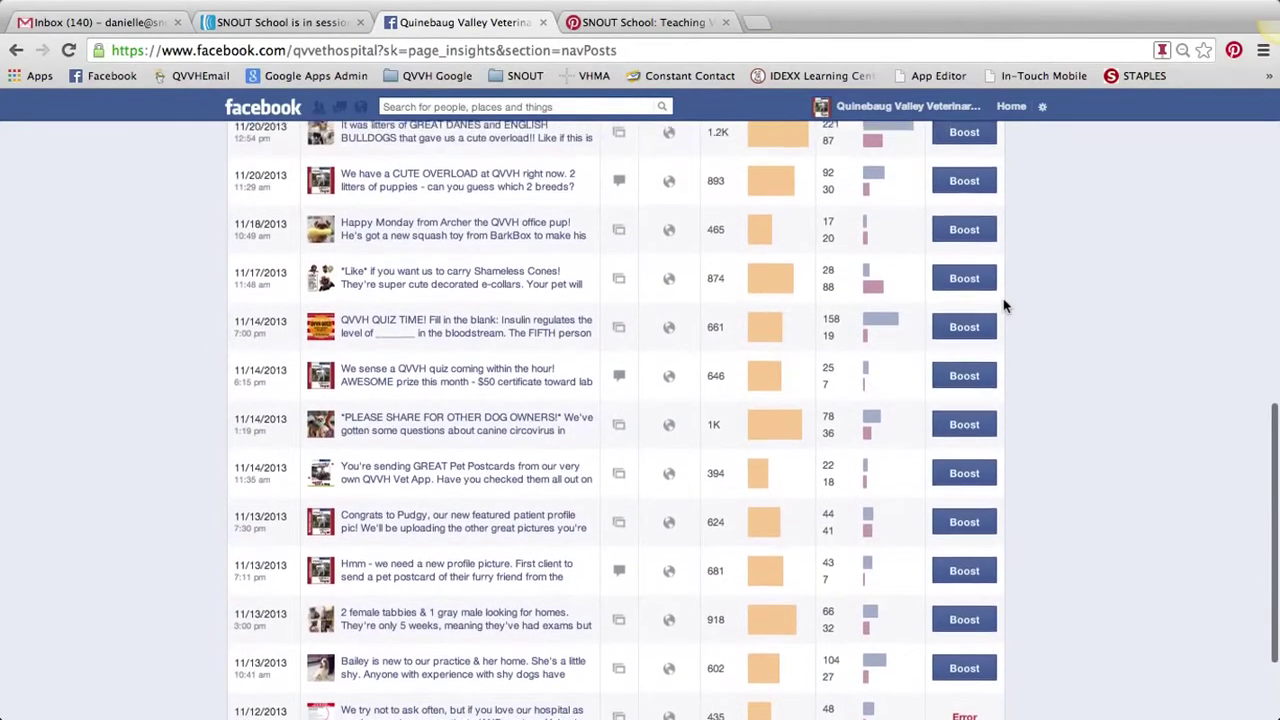
{"action": "scroll", "coordinate": [1005, 307], "scroll_direction": "up", "scroll_amount": 3}
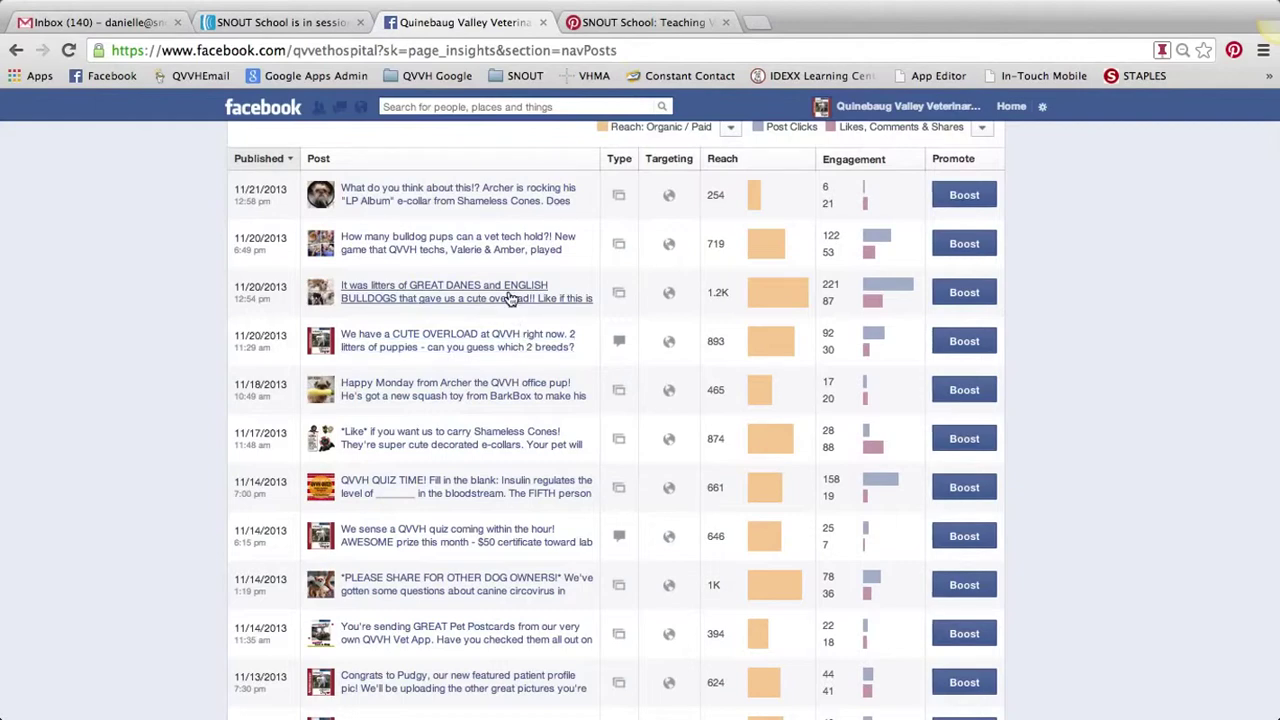
{"action": "scroll", "coordinate": [520, 352], "scroll_direction": "up", "scroll_amount": 1}
{"action": "scroll", "coordinate": [520, 352], "scroll_direction": "up", "scroll_amount": 1}
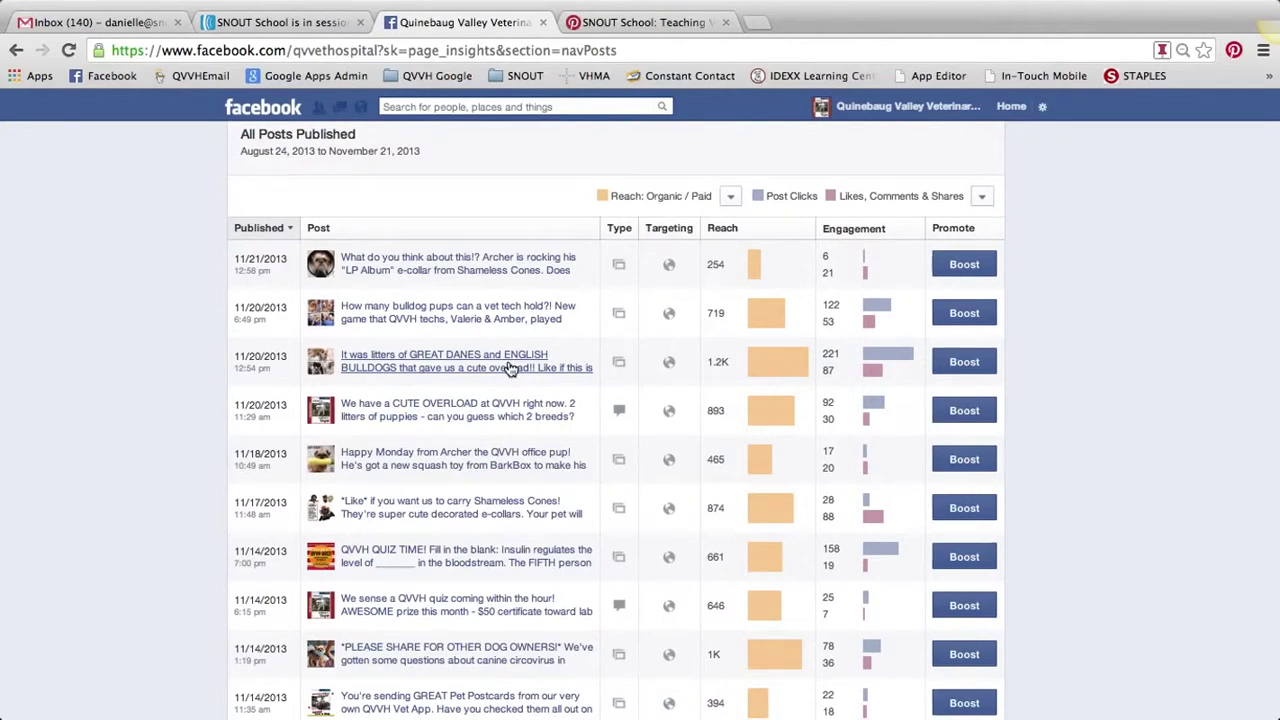
Step: Load more published posts, and compare the reach and engagement of the older quiz, puppy and patient posts
{"action": "scroll", "coordinate": [508, 368], "scroll_direction": "down", "scroll_amount": 5}
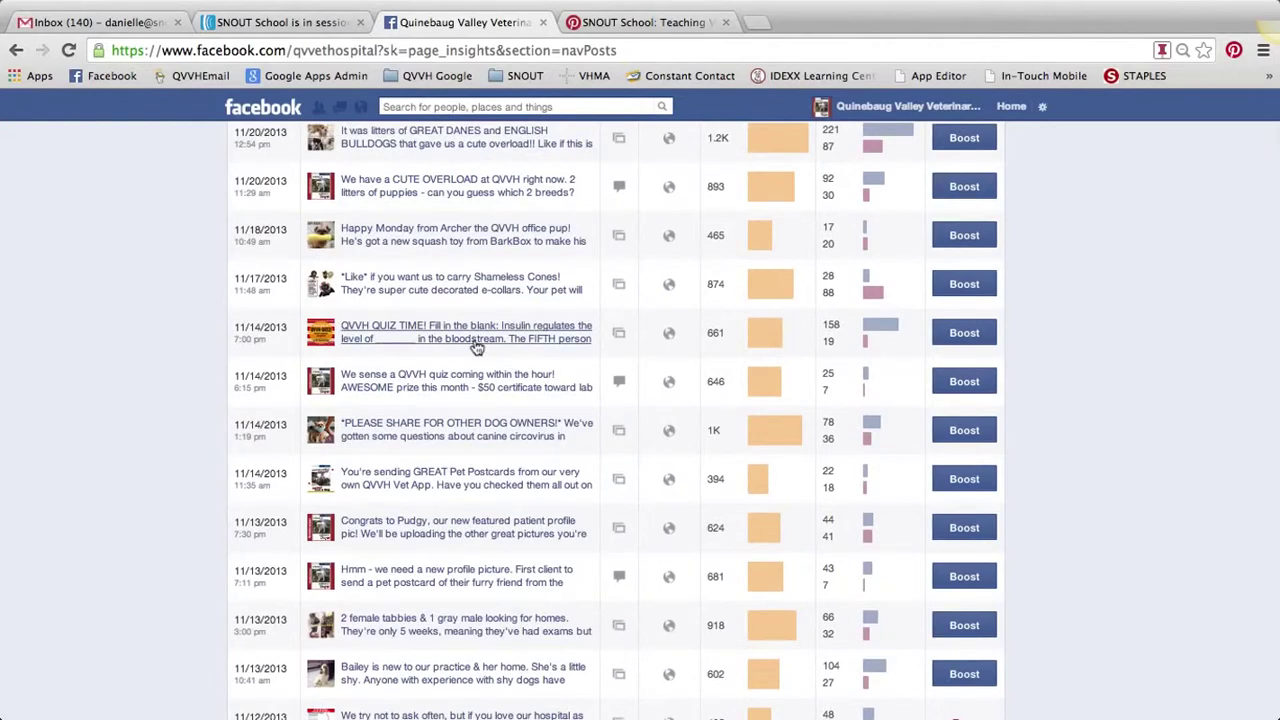
{"action": "scroll", "coordinate": [477, 346], "scroll_direction": "down", "scroll_amount": 3}
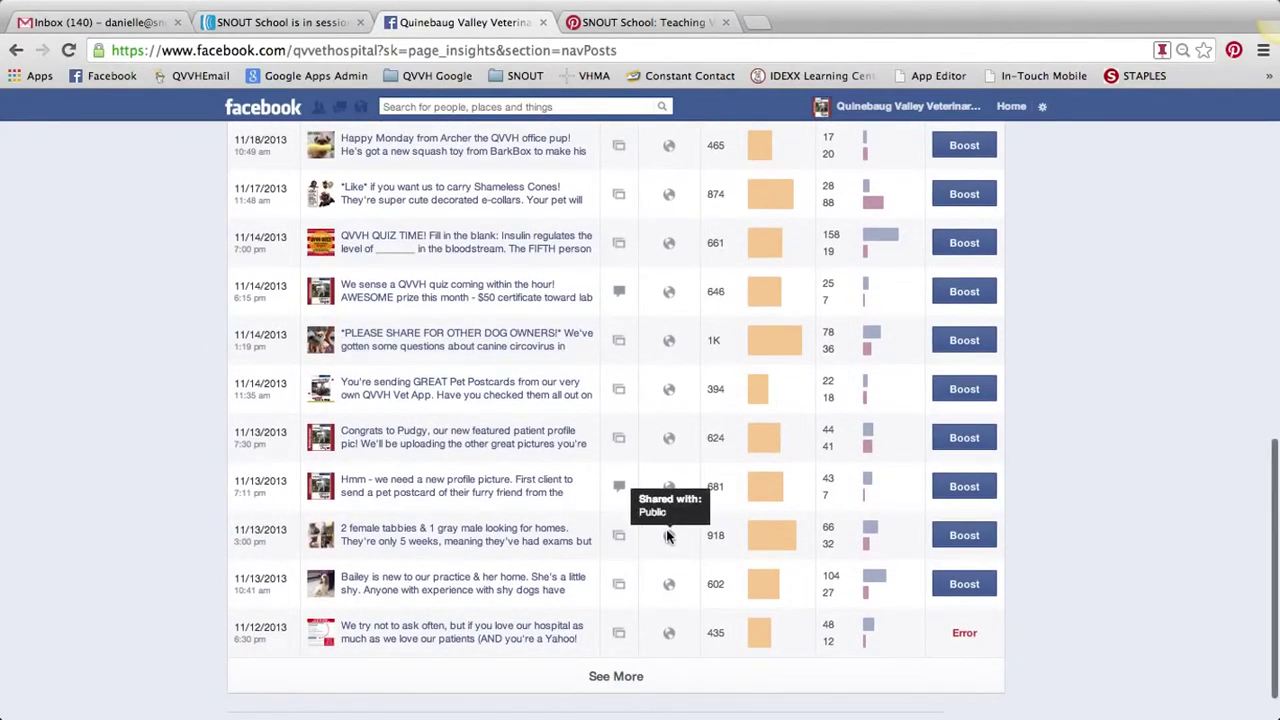
{"action": "left_click", "coordinate": [630, 682]}
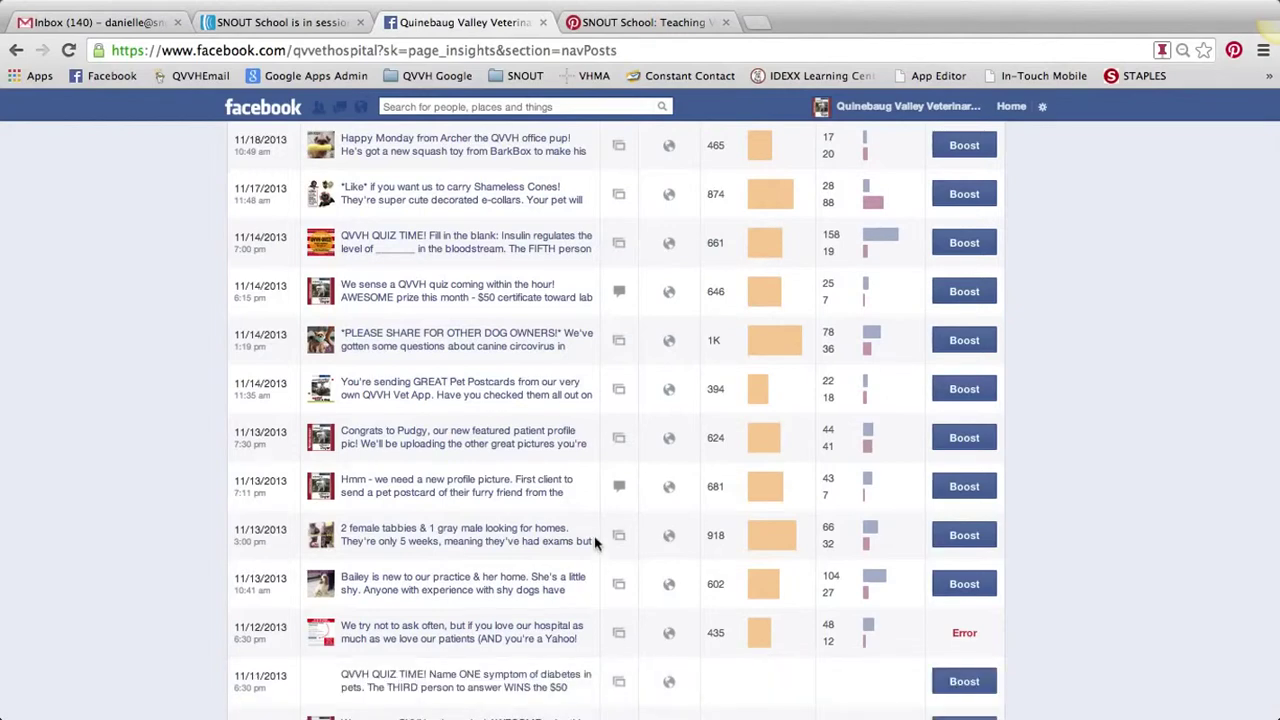
{"action": "scroll", "coordinate": [595, 543], "scroll_direction": "down", "scroll_amount": 5}
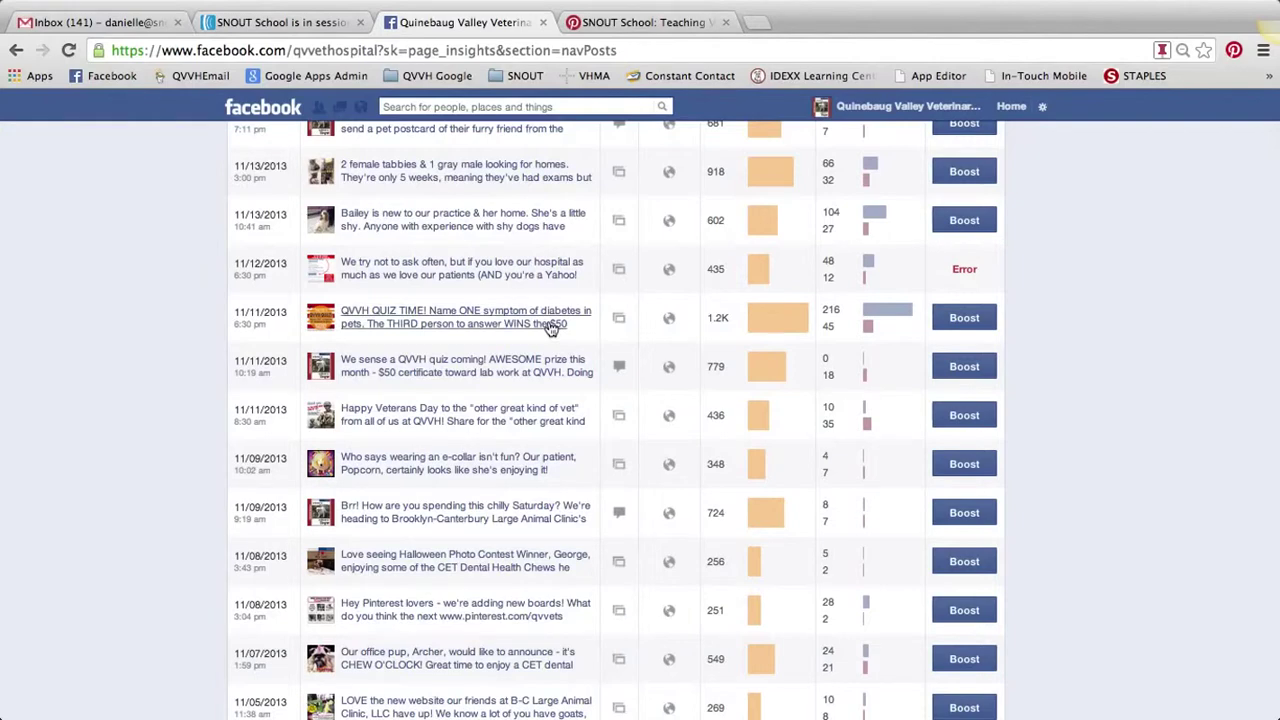
{"action": "scroll", "coordinate": [550, 328], "scroll_direction": "up", "scroll_amount": 5}
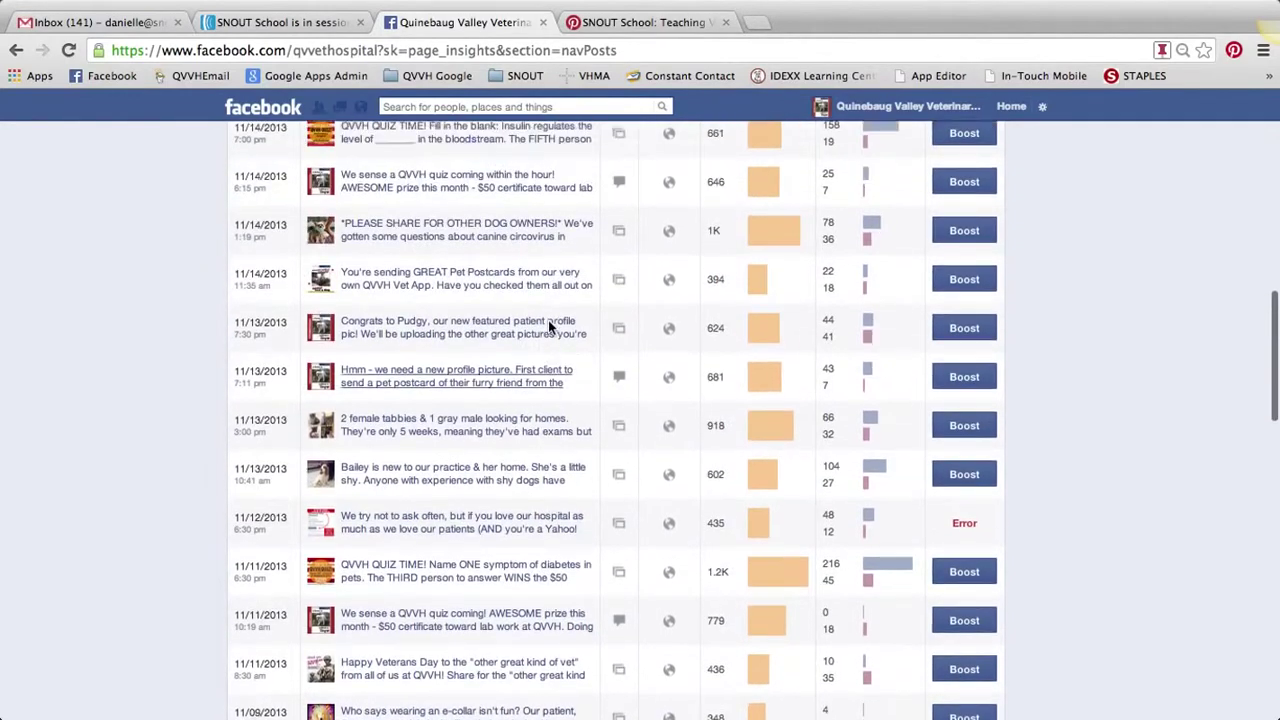
{"action": "scroll", "coordinate": [548, 327], "scroll_direction": "up", "scroll_amount": 6}
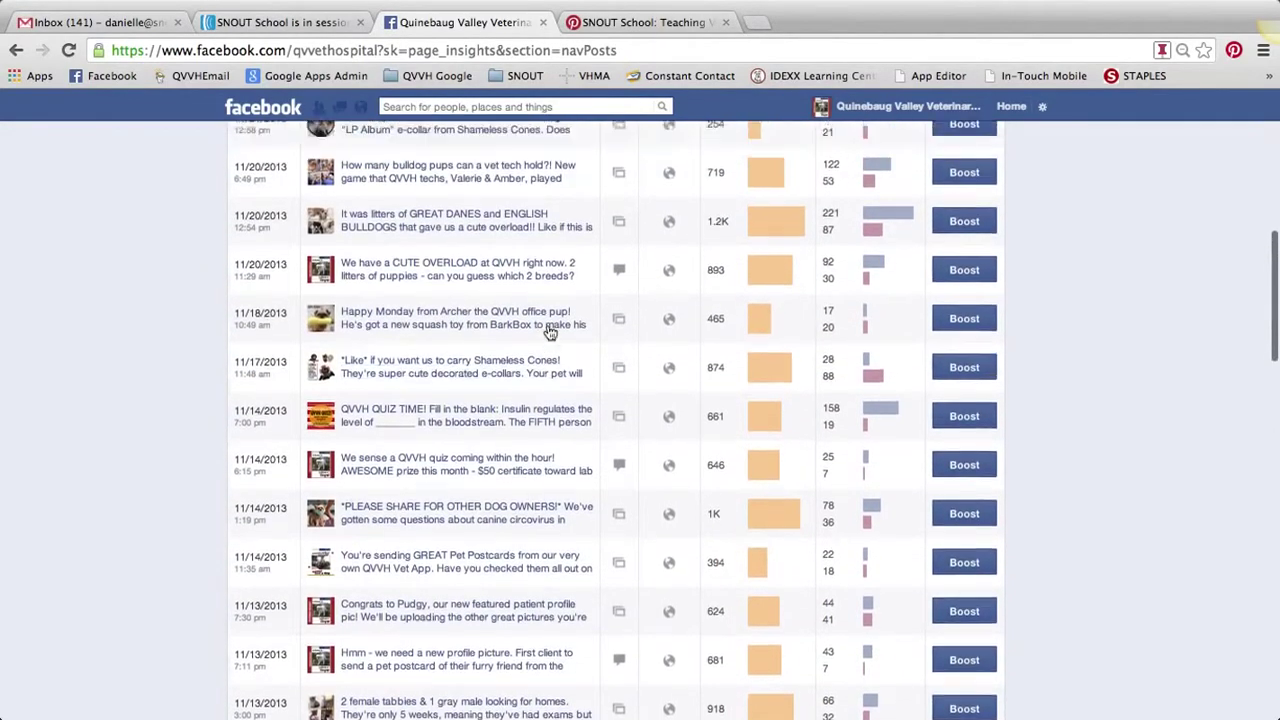
{"action": "scroll", "coordinate": [549, 333], "scroll_direction": "up", "scroll_amount": 3}
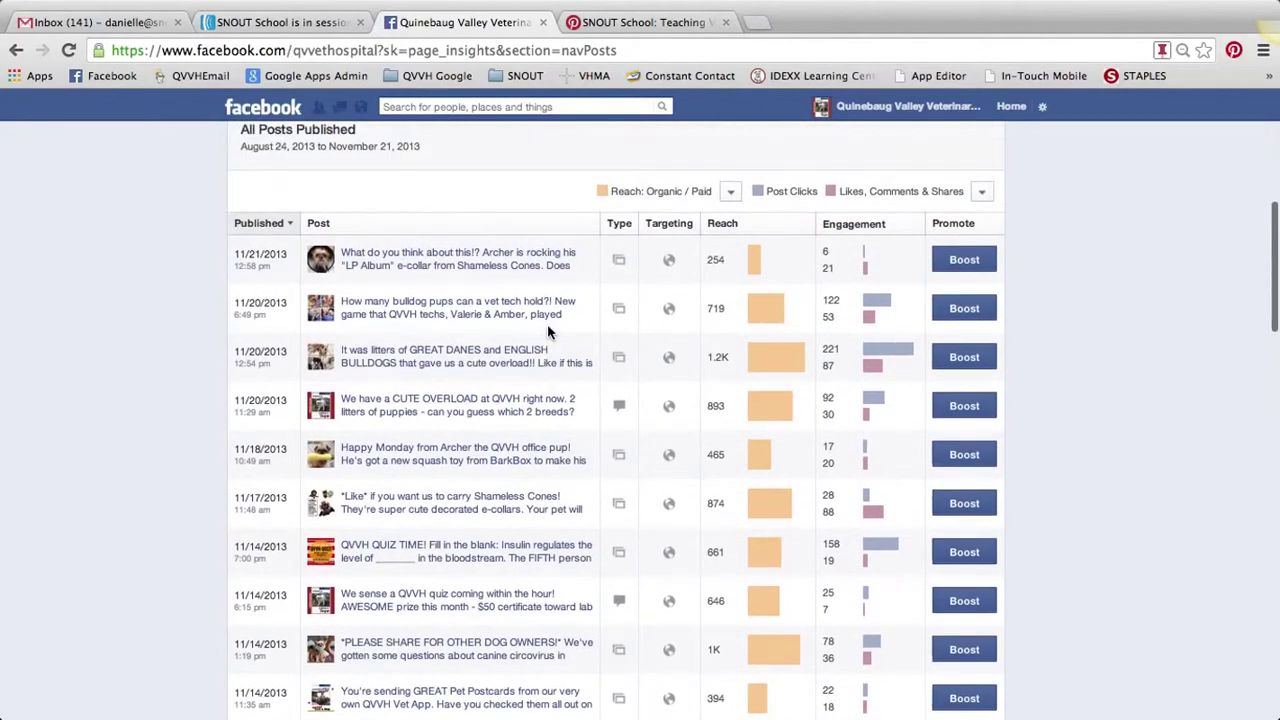
{"action": "scroll", "coordinate": [548, 333], "scroll_direction": "down", "scroll_amount": 2}
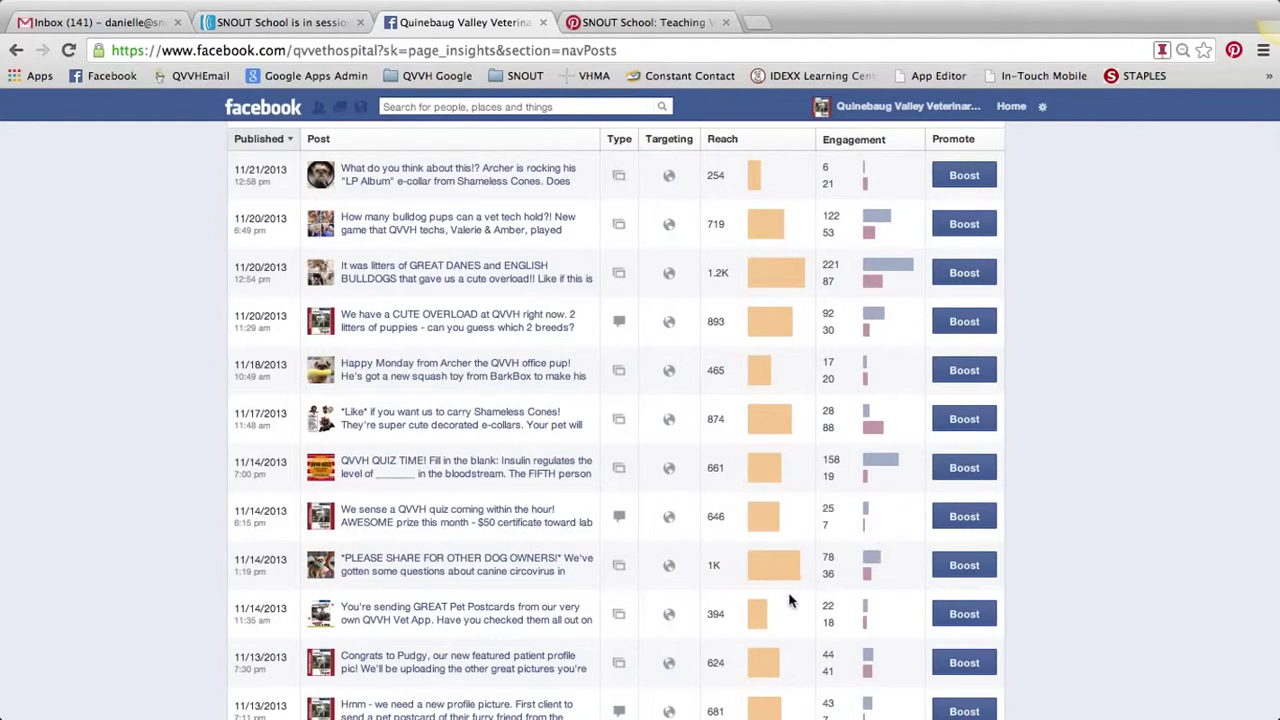
{"action": "scroll", "coordinate": [380, 568], "scroll_direction": "up", "scroll_amount": 6}
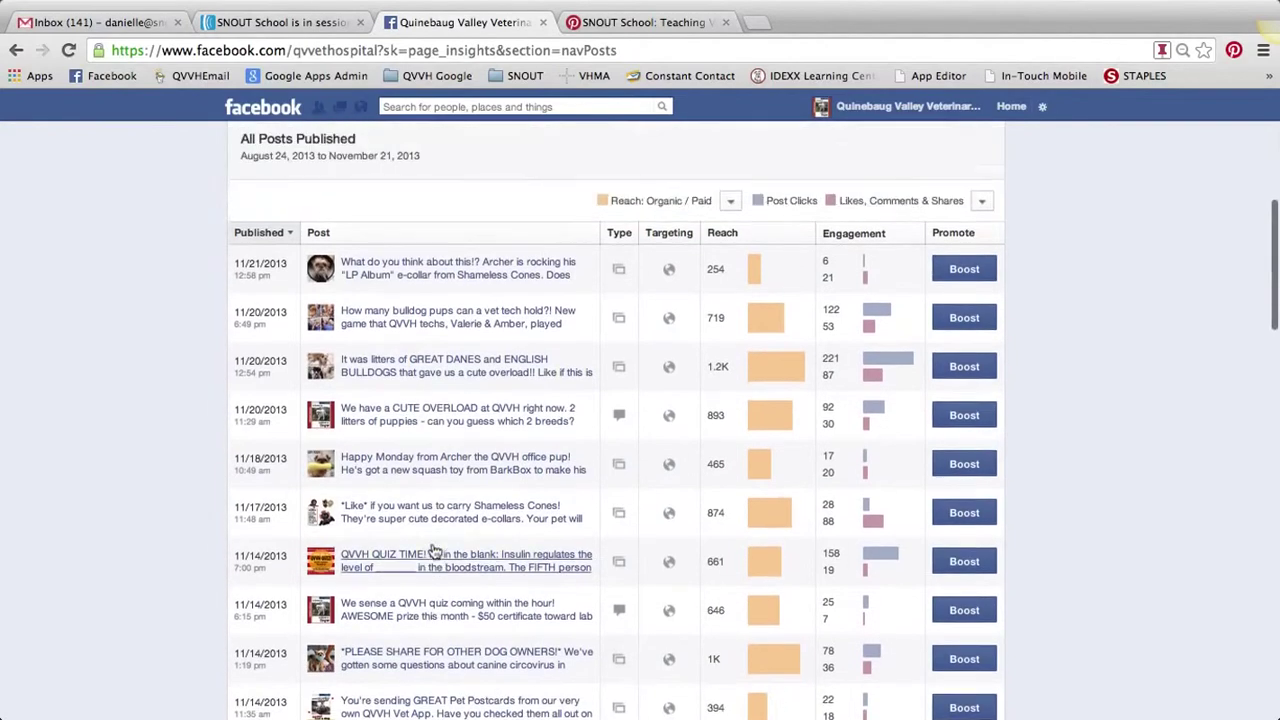
{"action": "scroll", "coordinate": [433, 548], "scroll_direction": "up", "scroll_amount": 1}
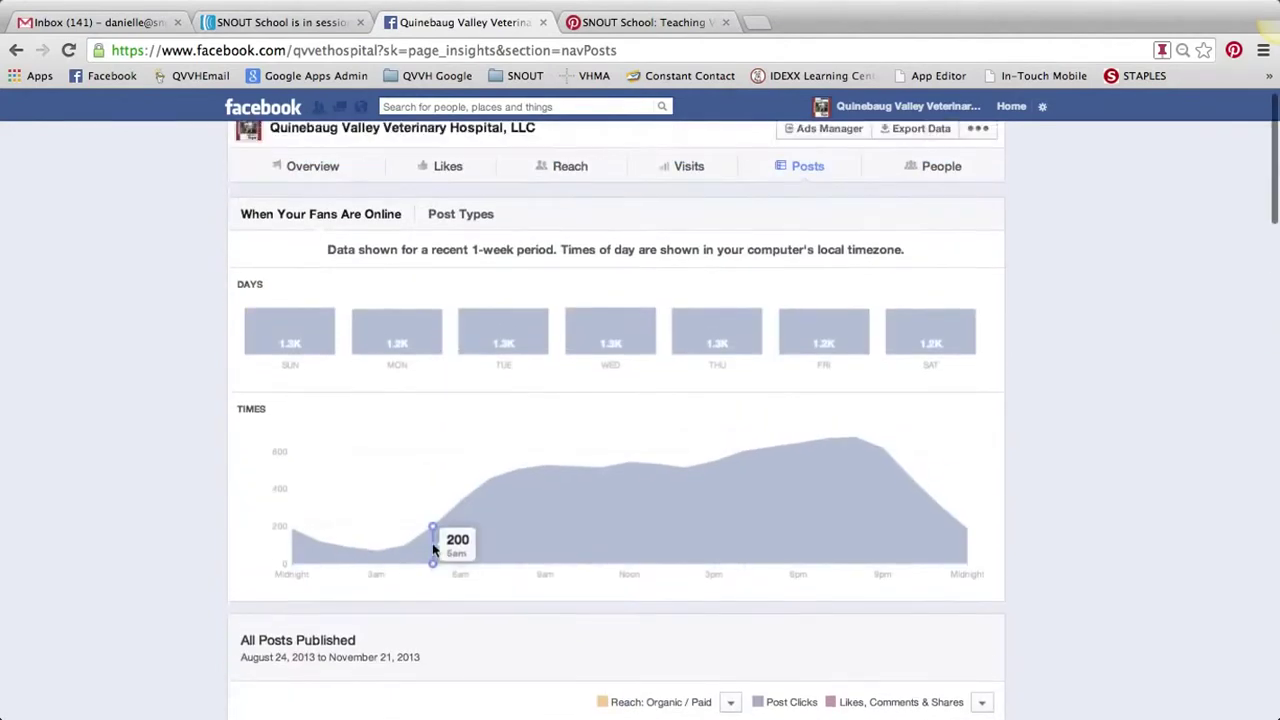
Step: Open the People section of Insights and review the fans' gender, age groups, countries, cities and languages
{"action": "left_click", "coordinate": [930, 180]}
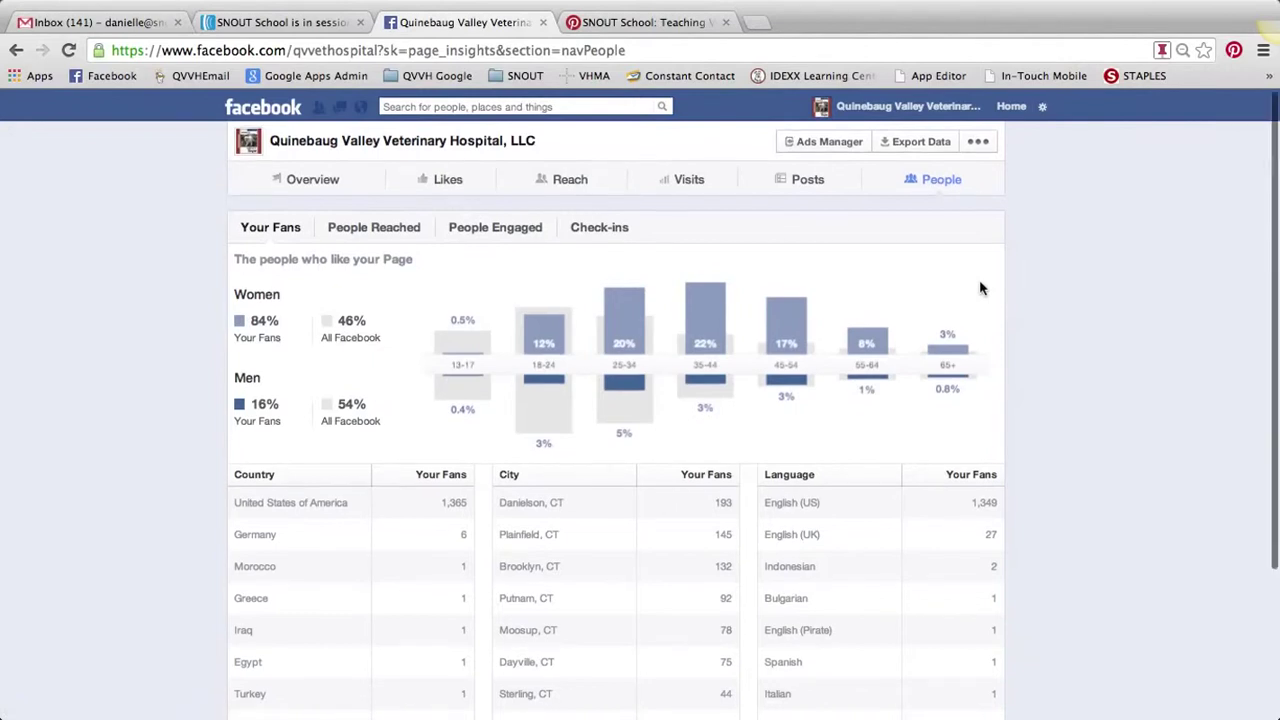
{"action": "mouse_move", "coordinate": [950, 314]}
{"action": "scroll", "coordinate": [950, 314], "scroll_direction": "down", "scroll_amount": 1}
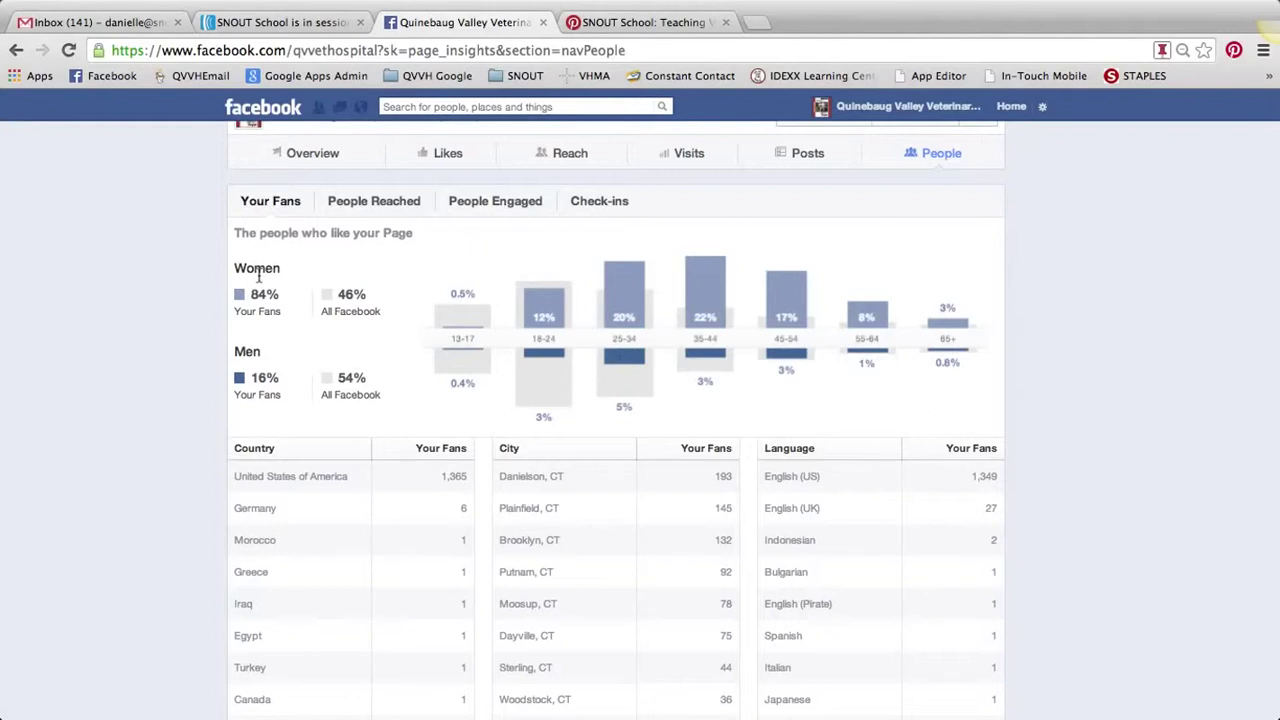
{"action": "scroll", "coordinate": [258, 278], "scroll_direction": "down", "scroll_amount": 1}
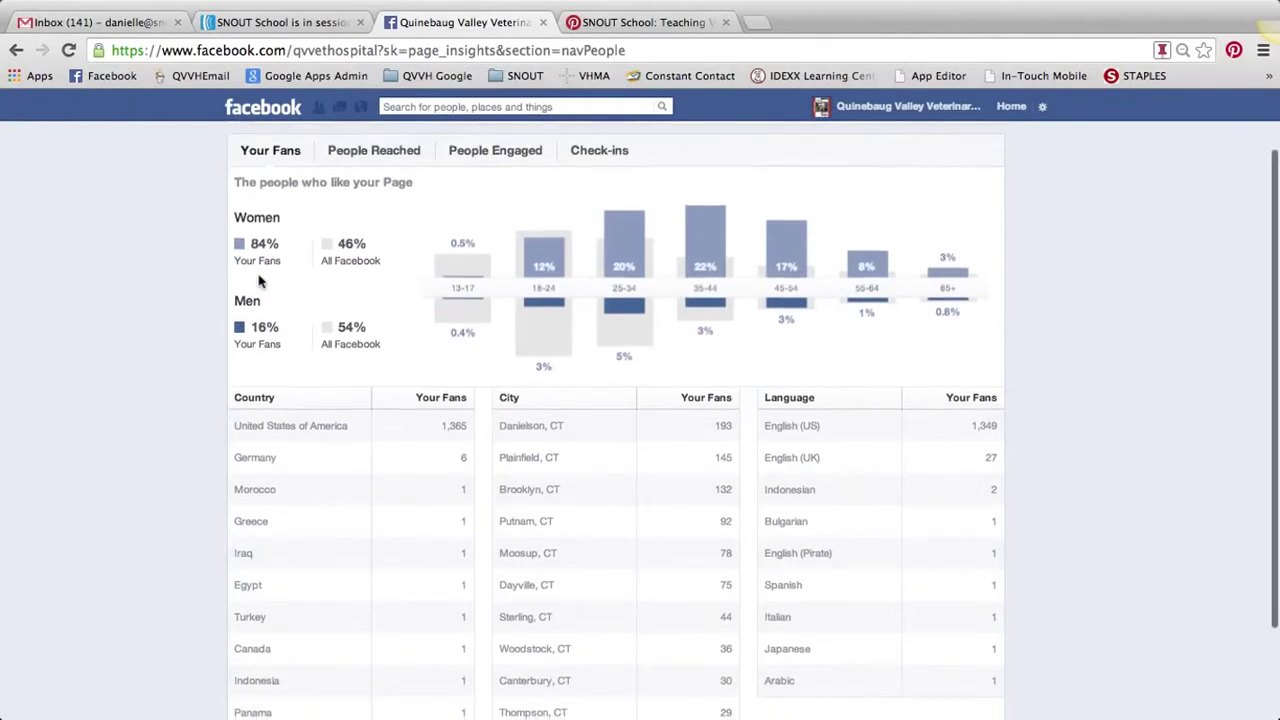
{"action": "scroll", "coordinate": [258, 278], "scroll_direction": "down", "scroll_amount": 1}
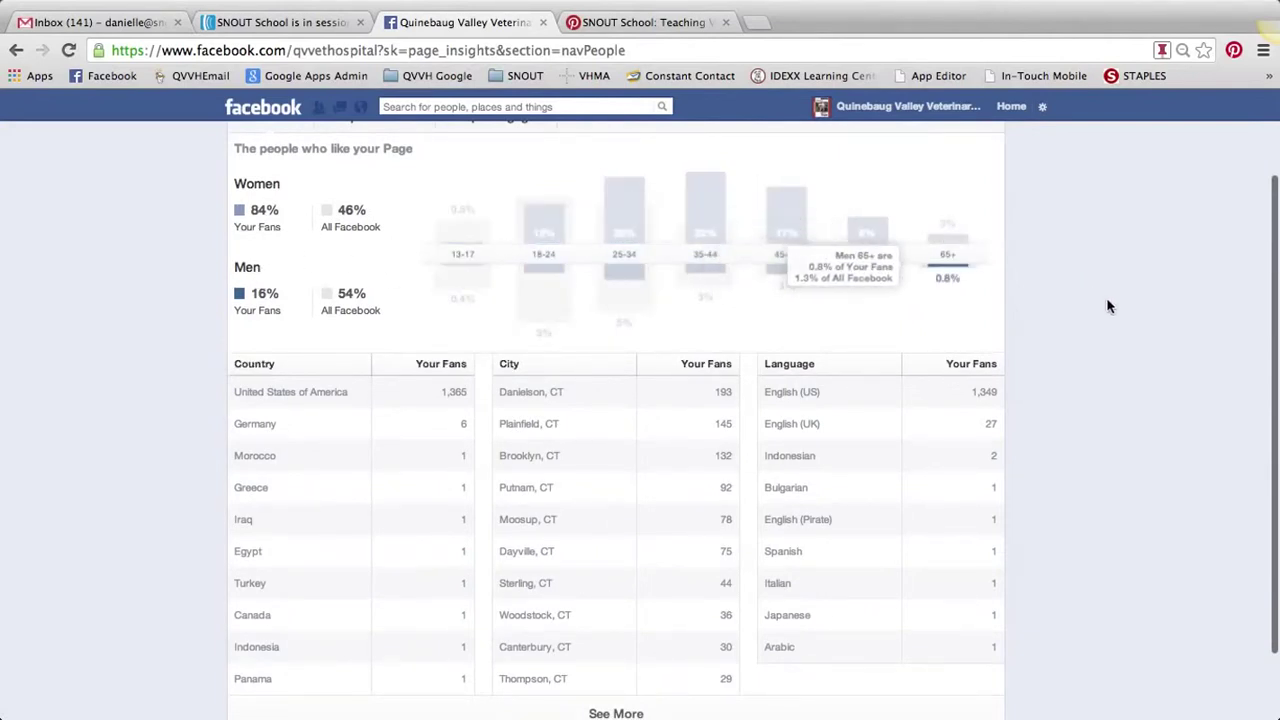
{"action": "scroll", "coordinate": [1108, 306], "scroll_direction": "down", "scroll_amount": 1}
{"action": "scroll", "coordinate": [1108, 306], "scroll_direction": "down", "scroll_amount": 1}
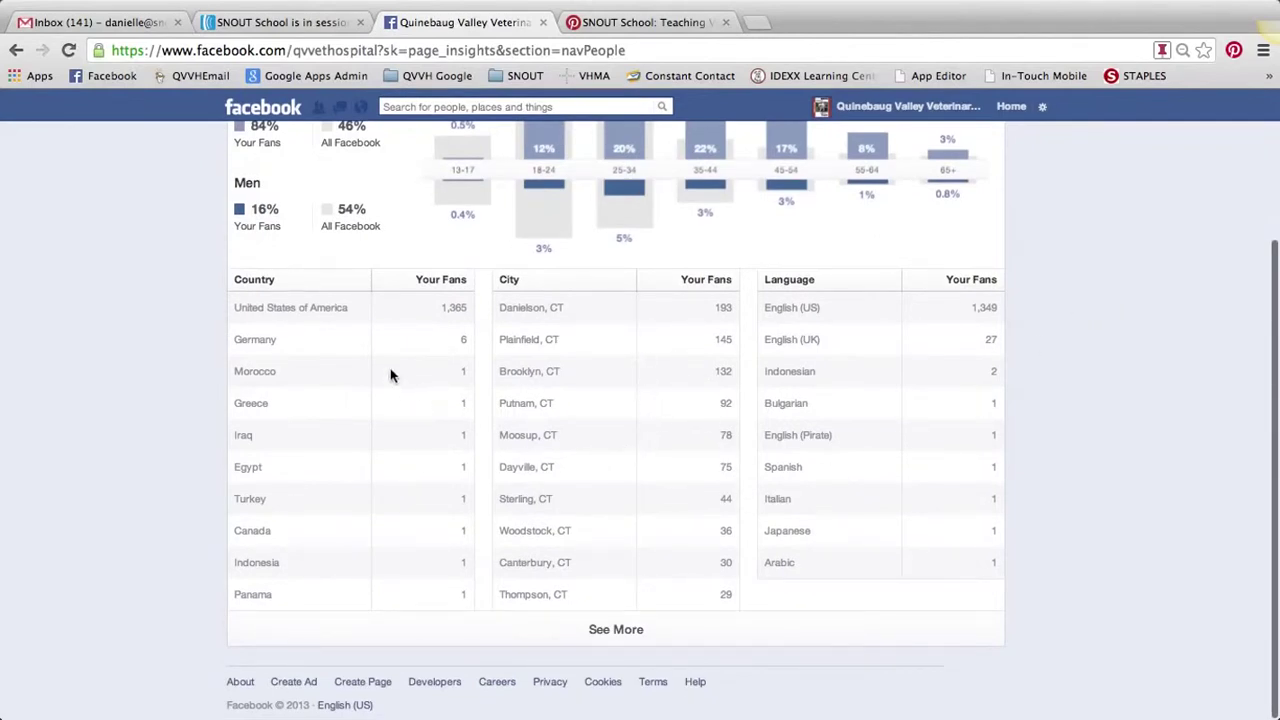
{"action": "scroll", "coordinate": [367, 369], "scroll_direction": "up", "scroll_amount": 3}
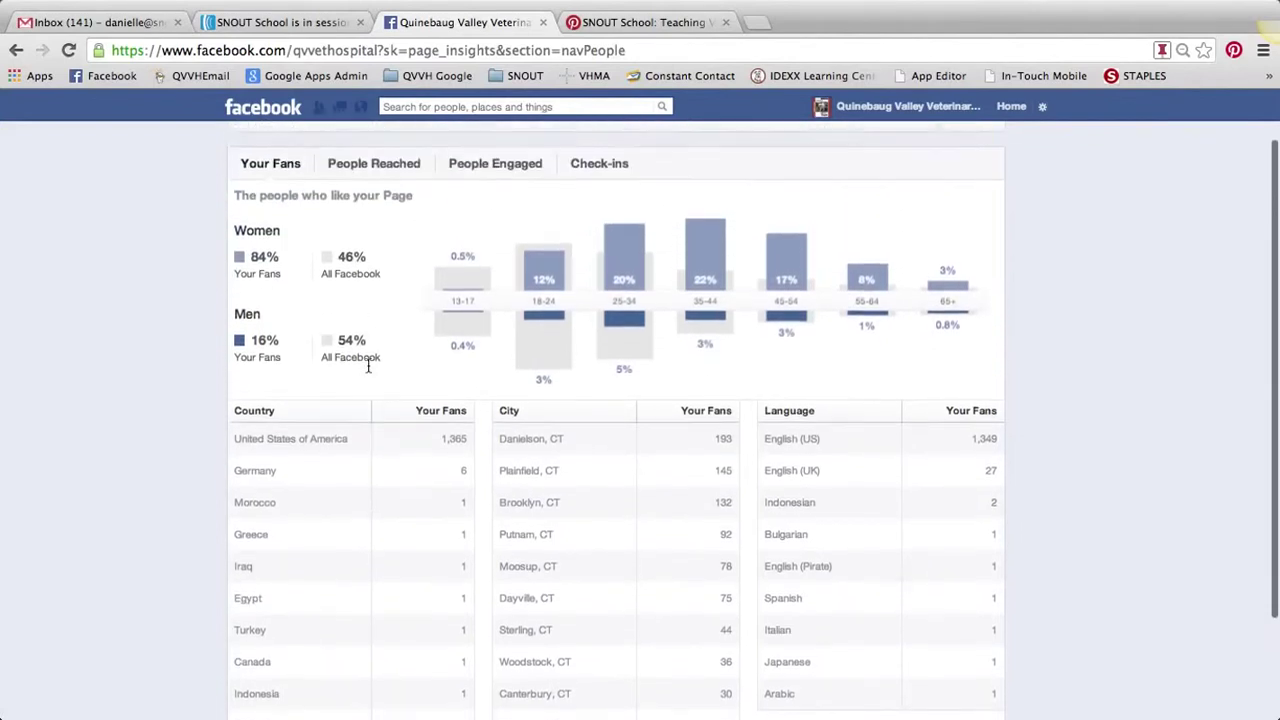
{"action": "scroll", "coordinate": [368, 365], "scroll_direction": "up", "scroll_amount": 1}
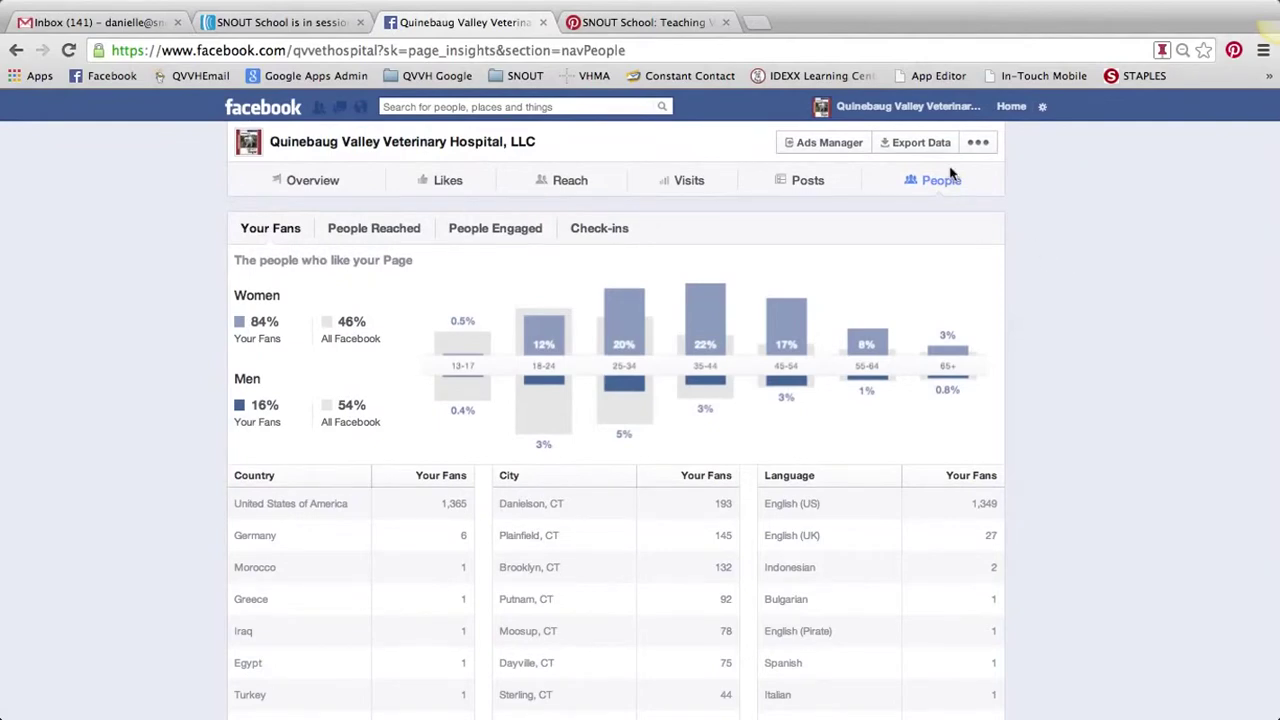
Step: Return to the hospital's page and look over its cover photo, profile picture, like counts and app tiles
{"action": "left_click", "coordinate": [893, 108]}
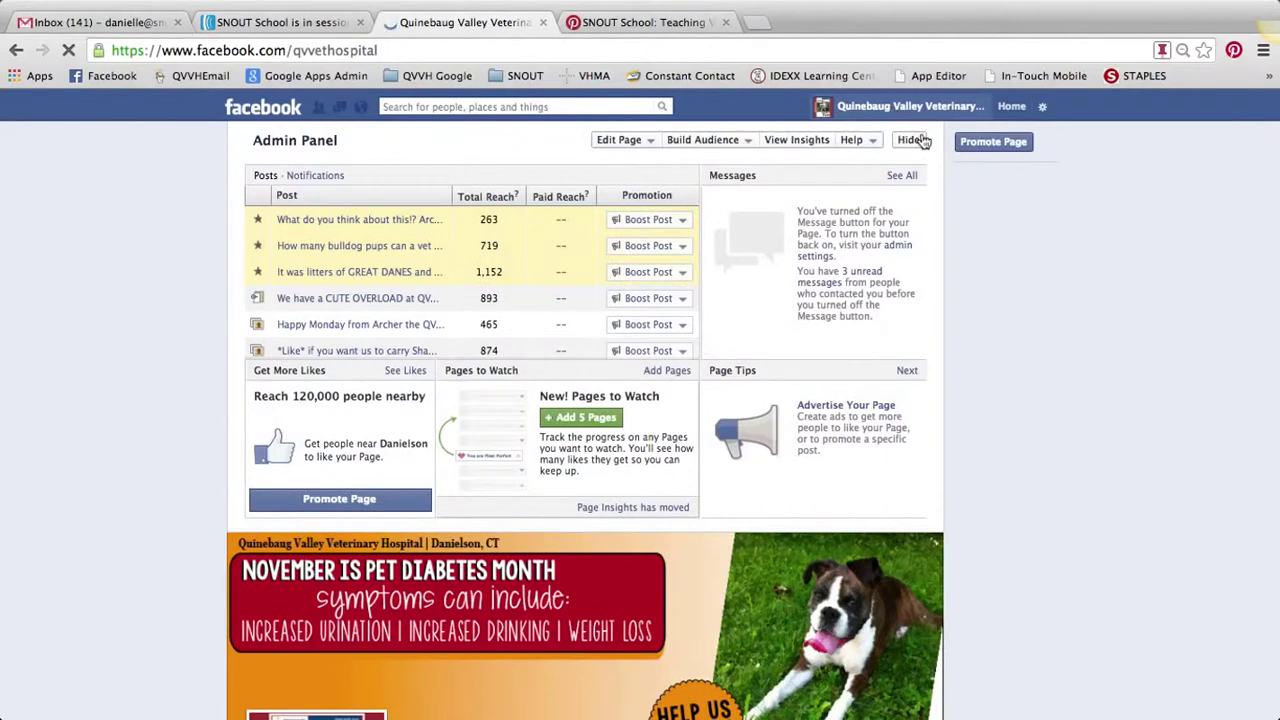
{"action": "scroll", "coordinate": [990, 263], "scroll_direction": "down", "scroll_amount": 5}
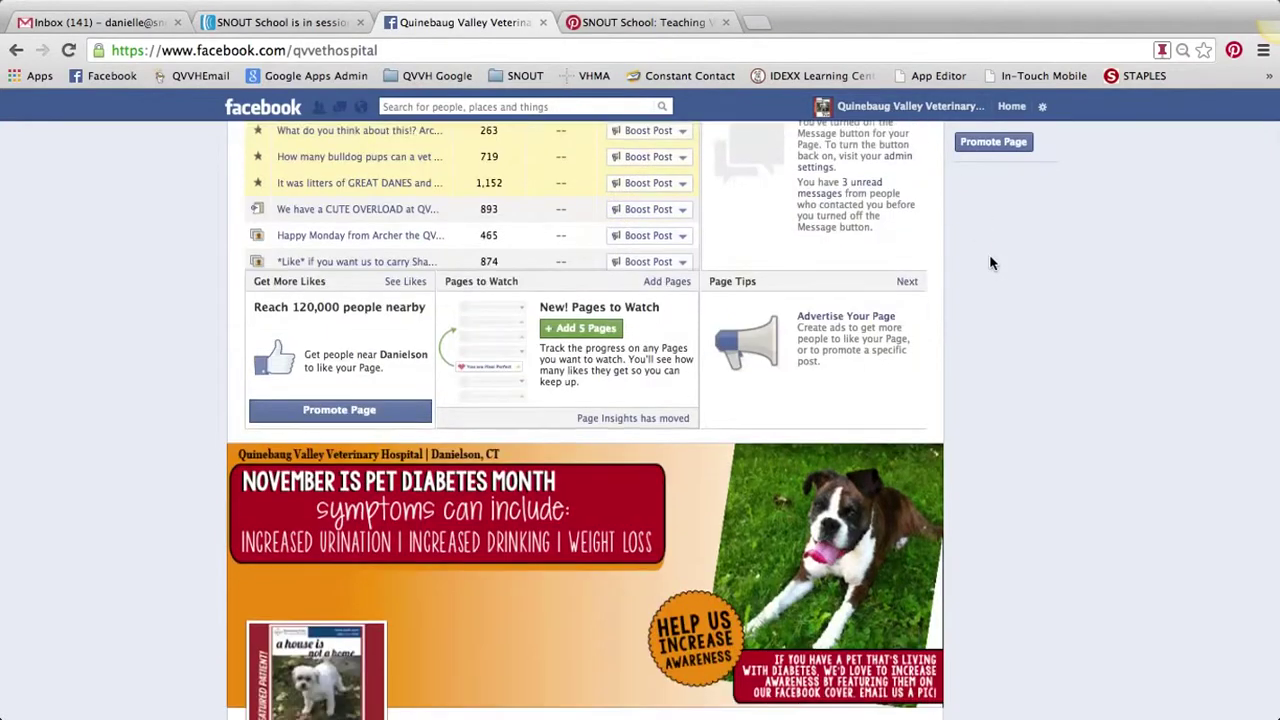
{"action": "scroll", "coordinate": [990, 263], "scroll_direction": "down", "scroll_amount": 1}
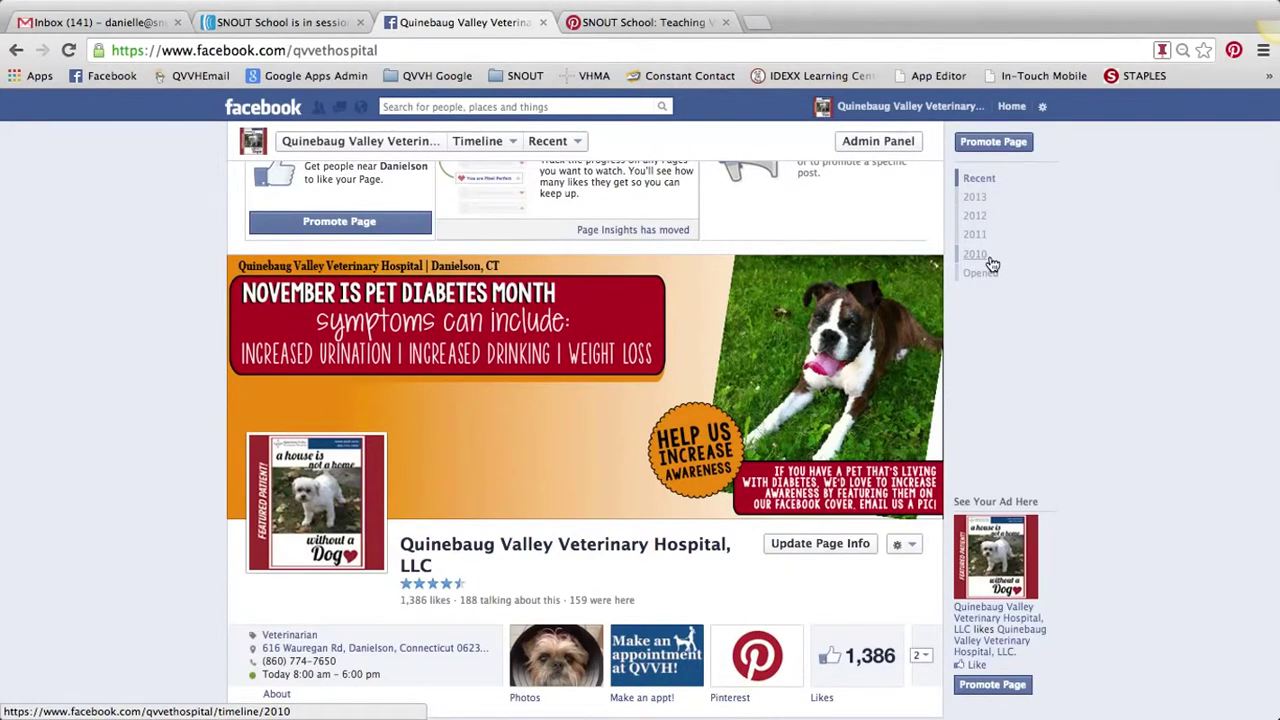
{"action": "scroll", "coordinate": [990, 263], "scroll_direction": "down", "scroll_amount": 2}
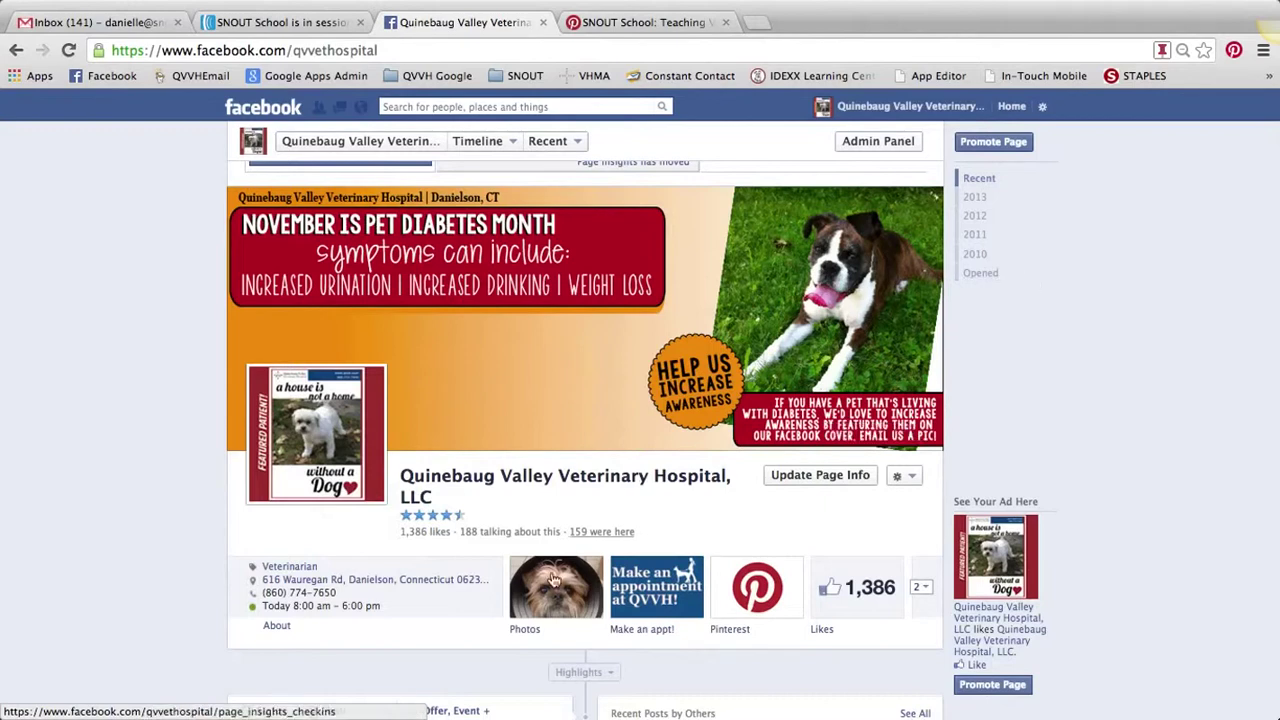
{"action": "mouse_move", "coordinate": [427, 700]}
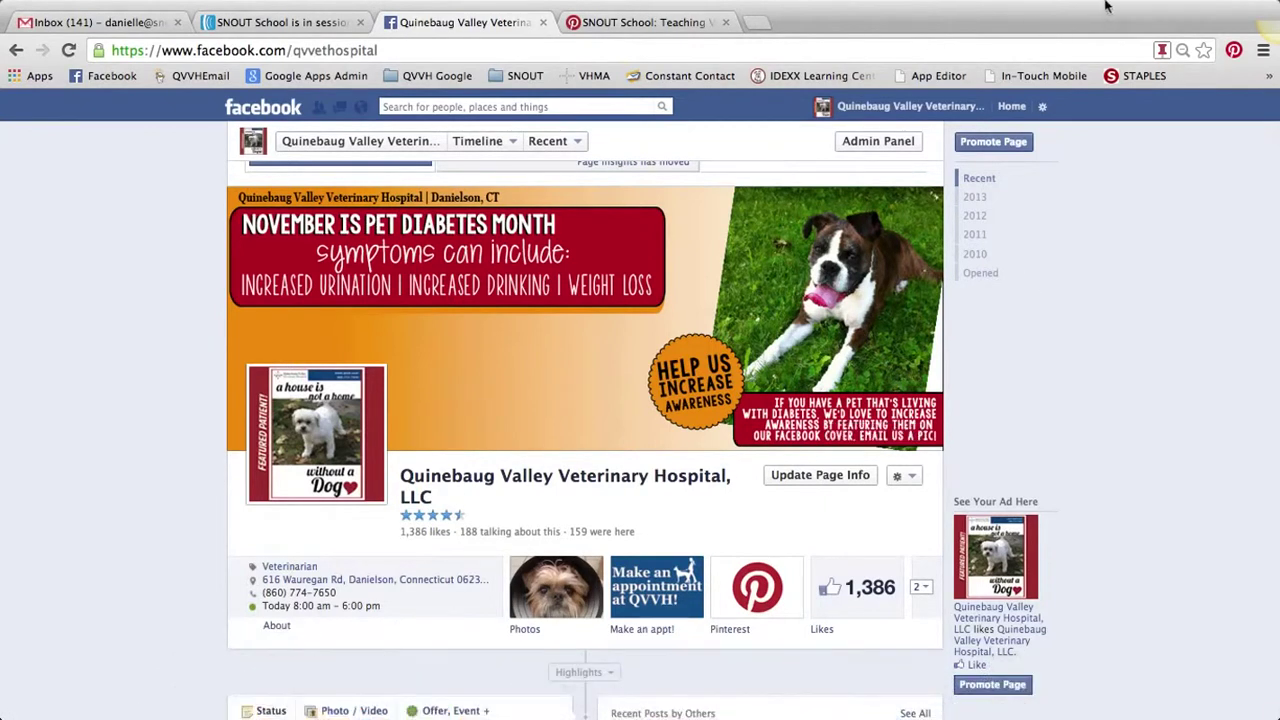
{"action": "mouse_move", "coordinate": [1148, 10]}
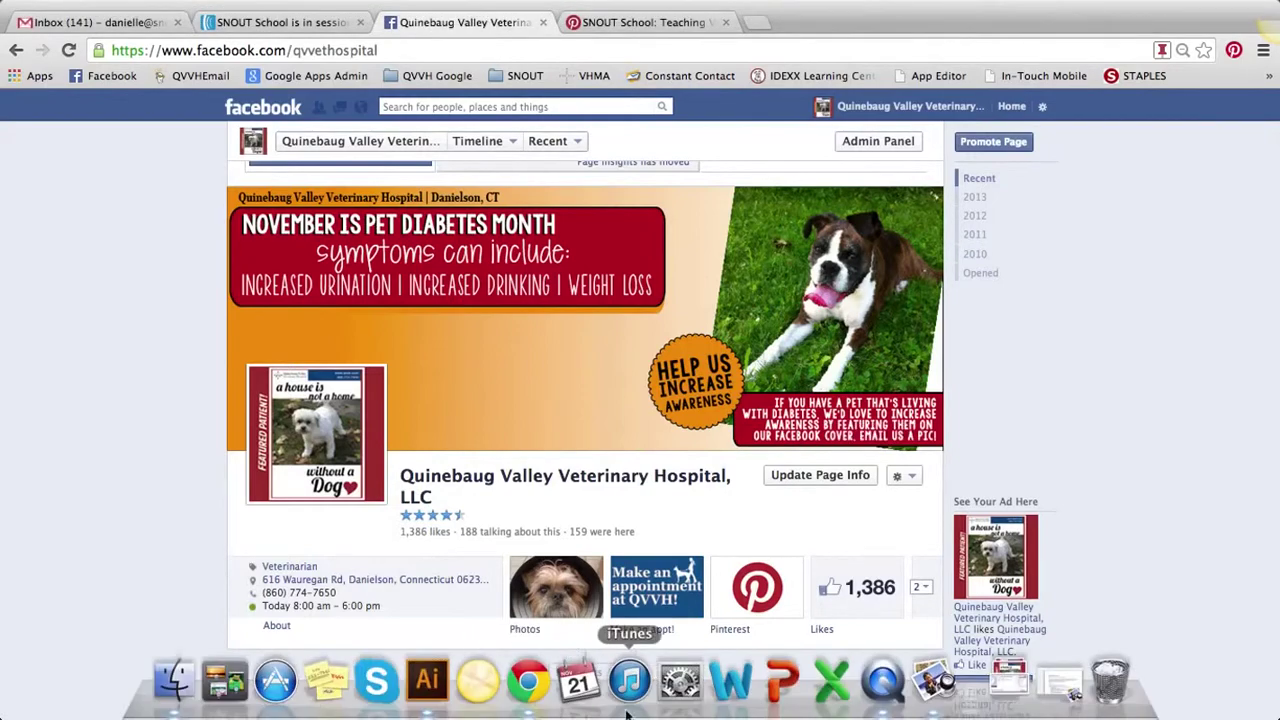
{"action": "left_click", "coordinate": [883, 700]}
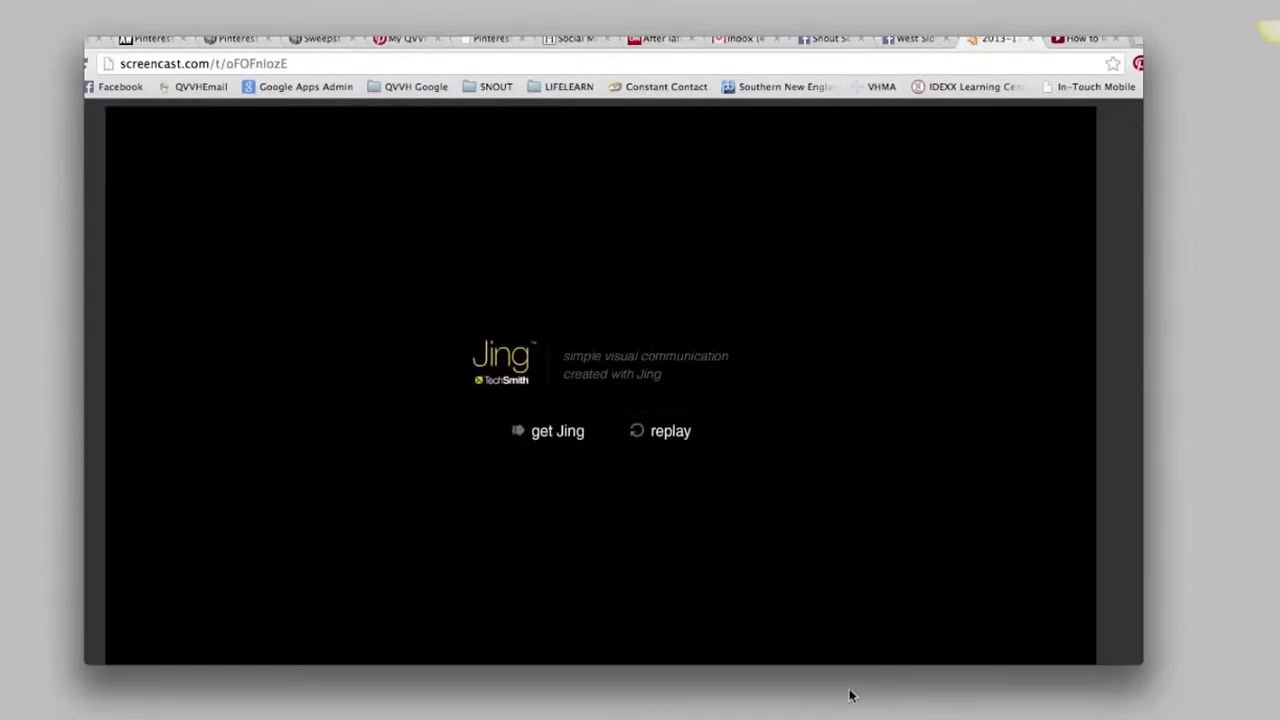